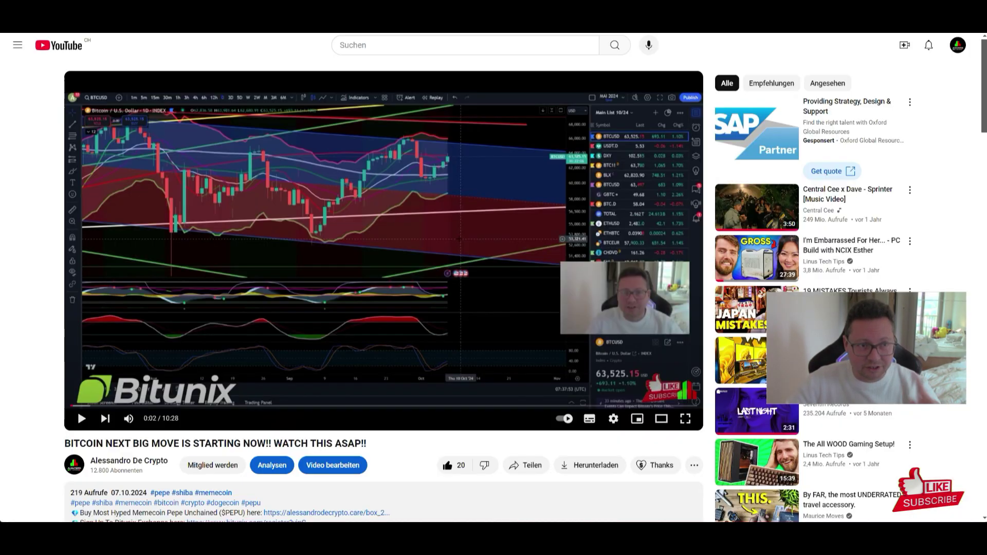
- Scroll down the MDX Algo Hyper-Charge landing page
scroll(205, 257, down, 5)
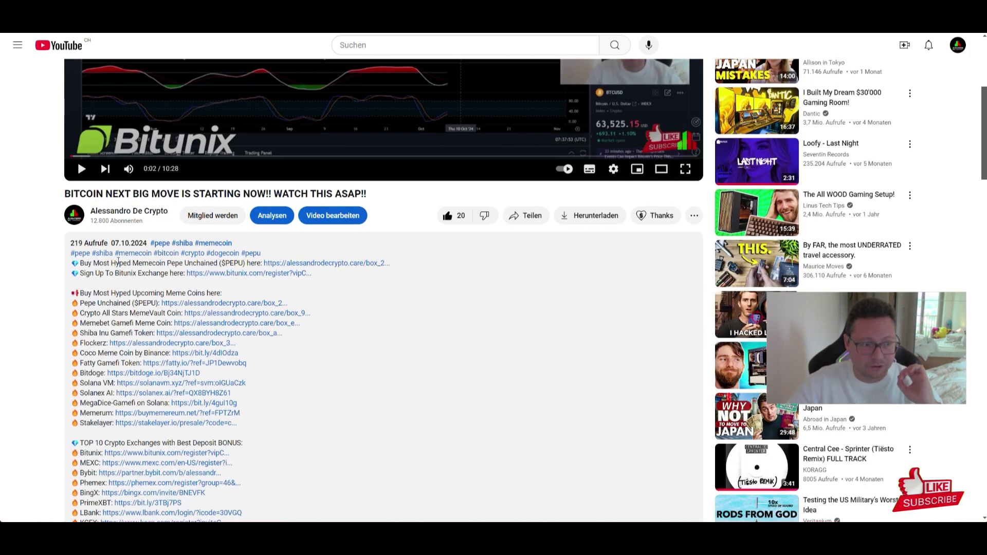
- Scroll back up the YouTube Bitcoin video page and its description links
scroll(118, 263, up, 5)
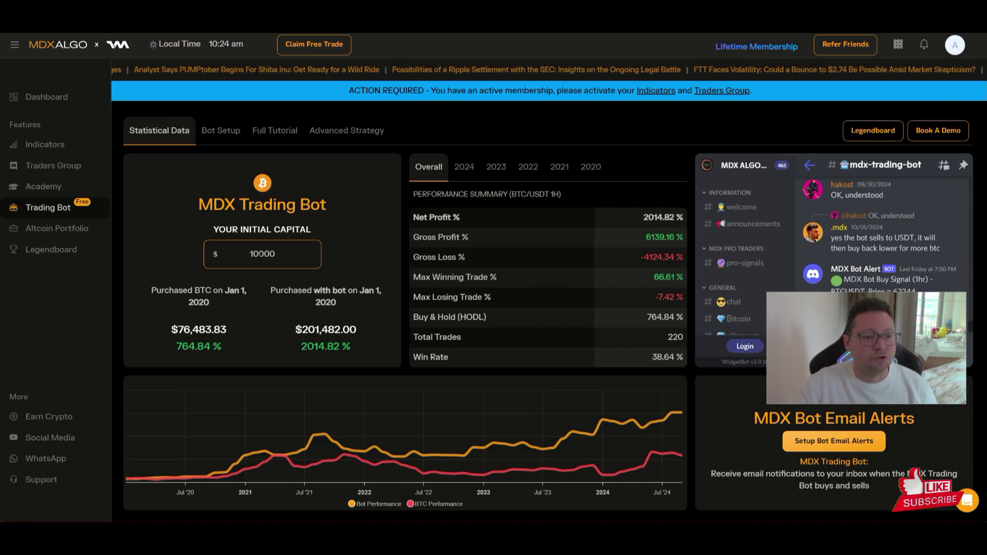
- Open the Indicators page and scroll down to the Core Indicators section
click(44, 144)
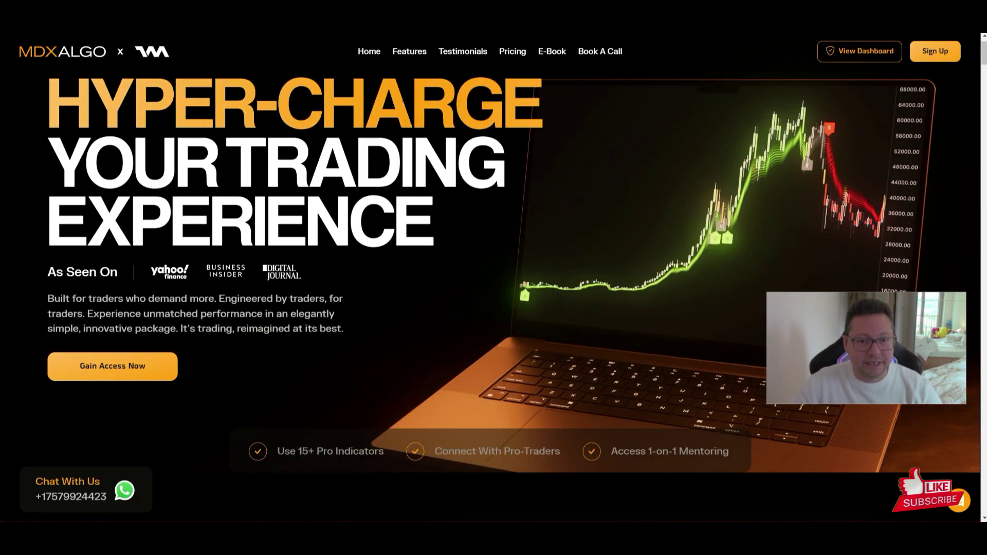
scroll(485, 280, down, 5)
scroll(606, 305, down, 20)
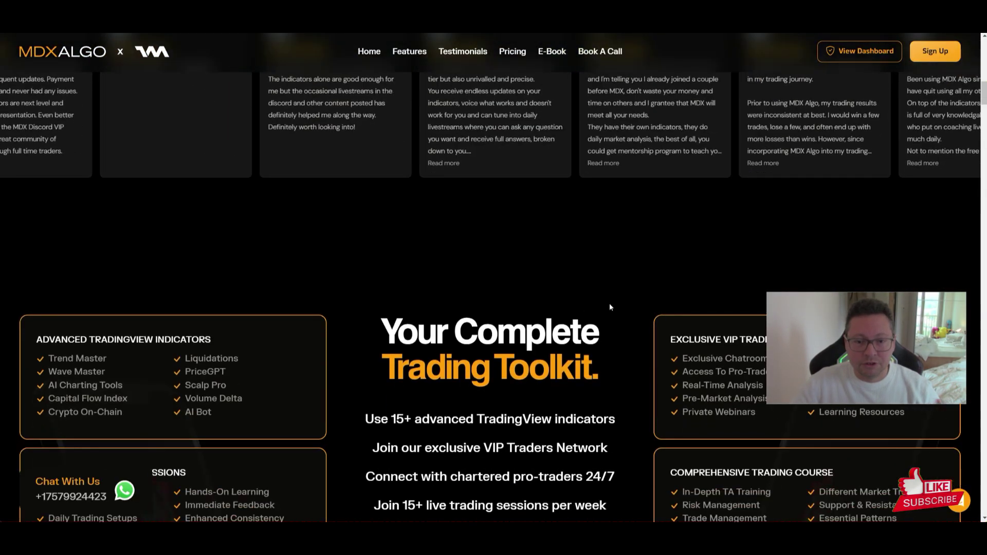
scroll(636, 286, down, 12)
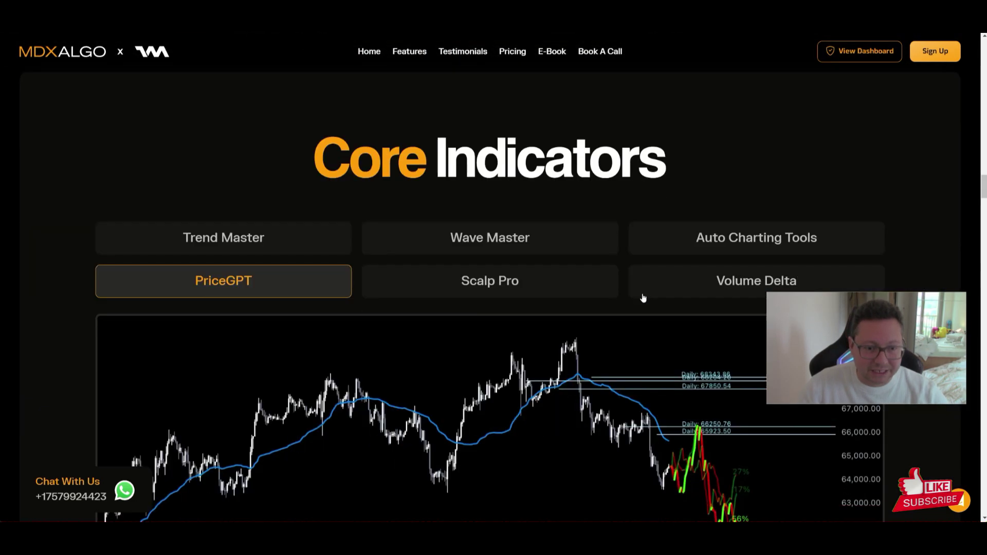
scroll(657, 303, up, 6)
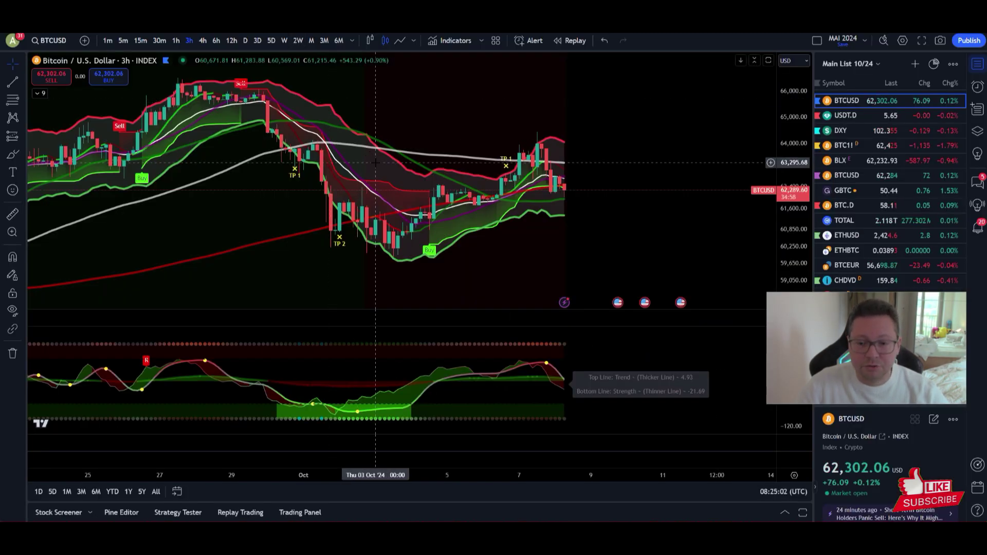
click(451, 41)
click(316, 298)
scroll(429, 273, down, 2)
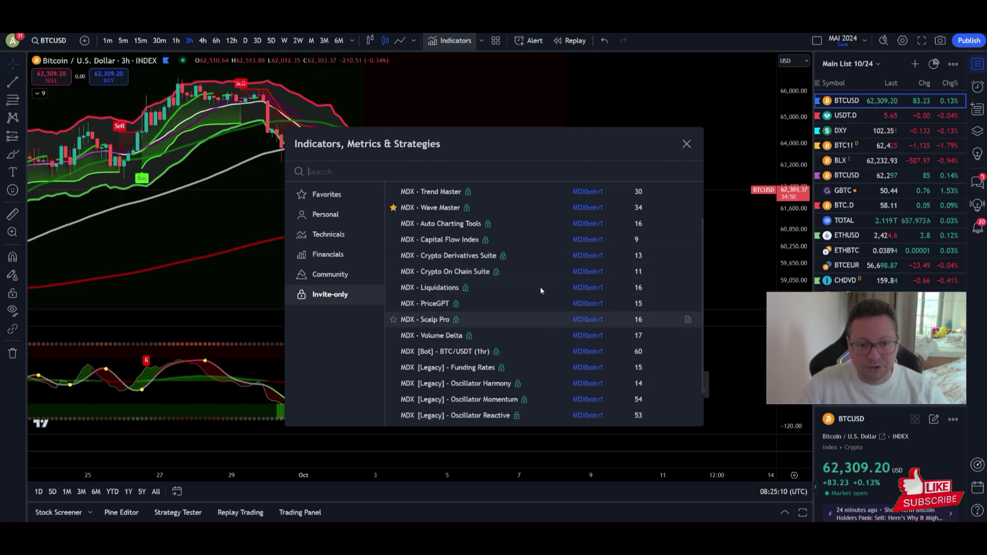
scroll(447, 277, up, 2)
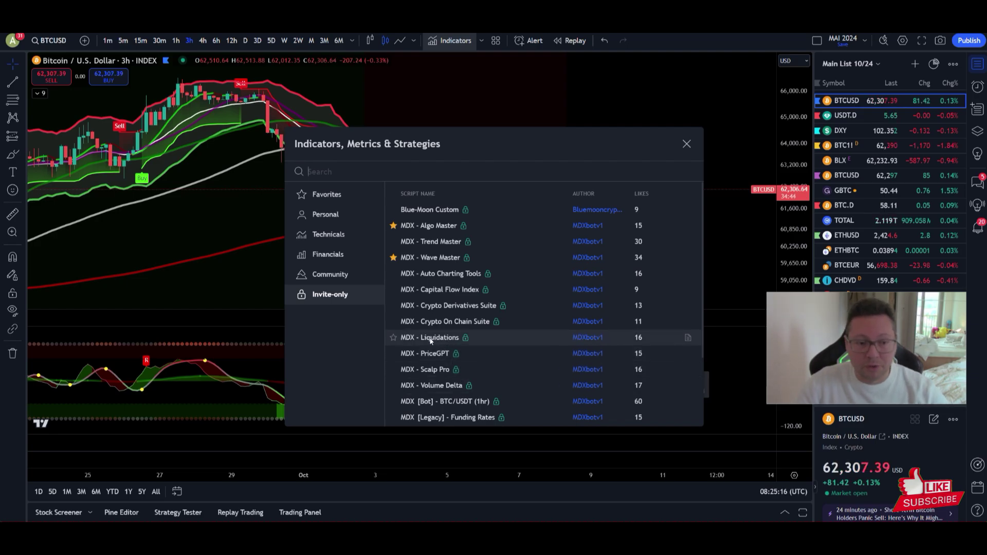
scroll(520, 321, down, 3)
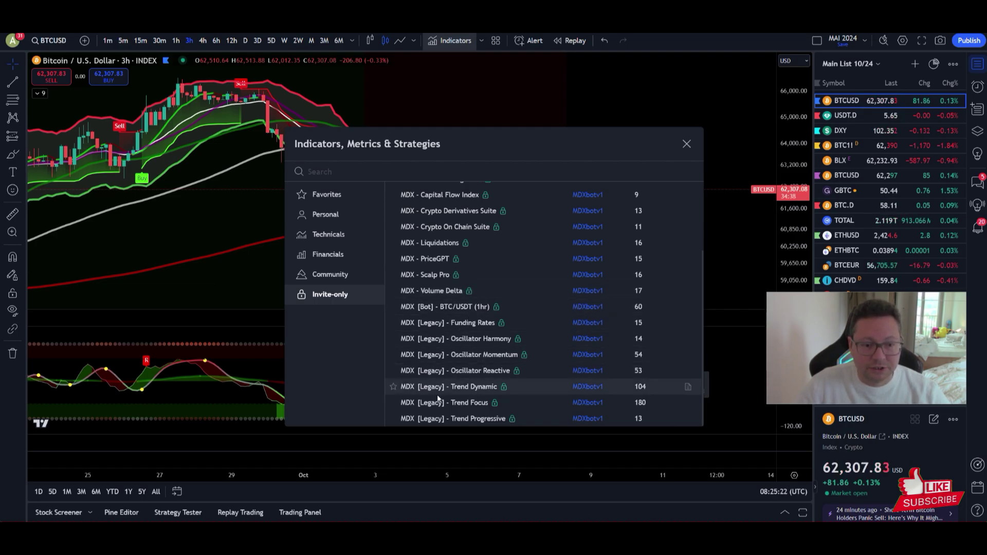
scroll(438, 360, up, 3)
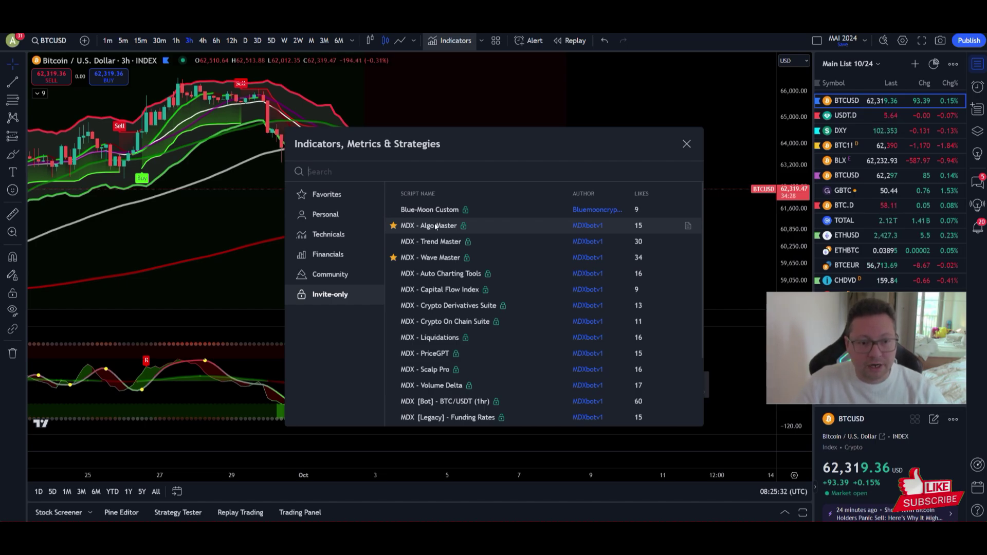
click(686, 144)
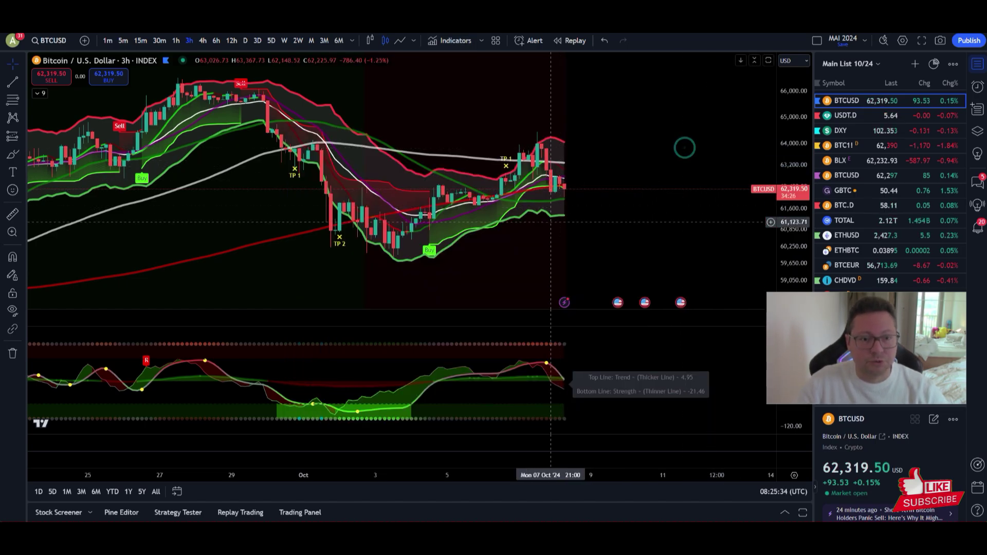
- Pan and scroll the BTCUSD chart through September, then return to 3-hour candles
drag(519, 224, 547, 225)
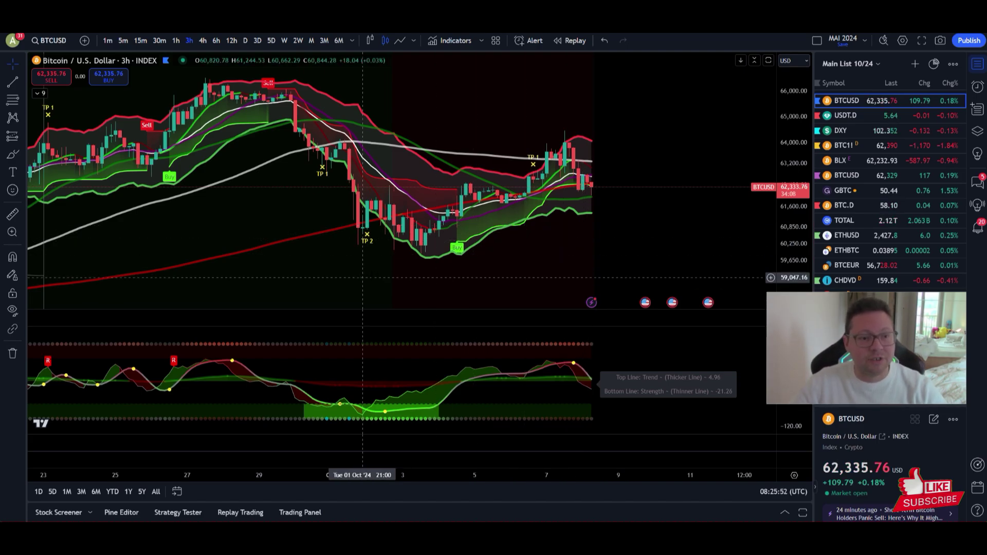
scroll(582, 224, left, 10)
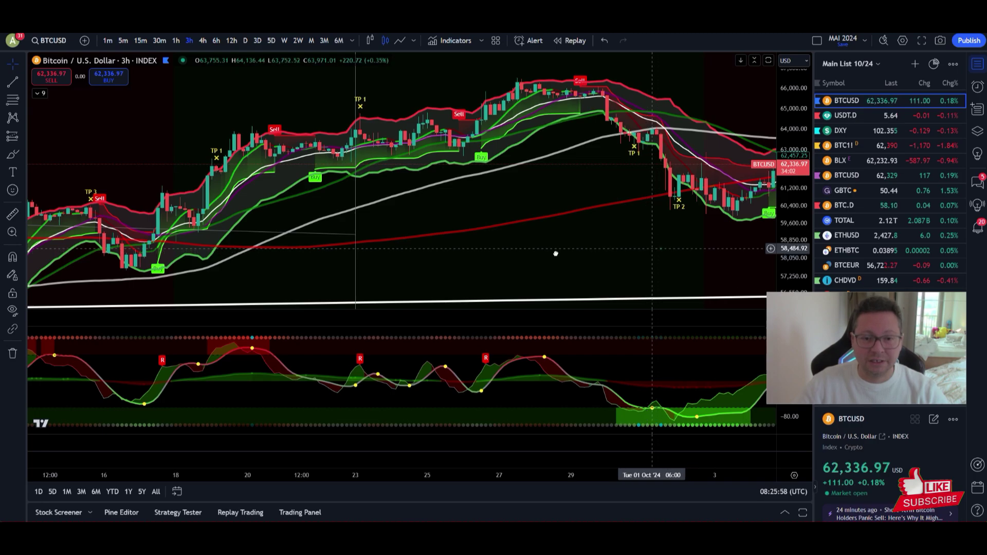
scroll(555, 254, right, 10)
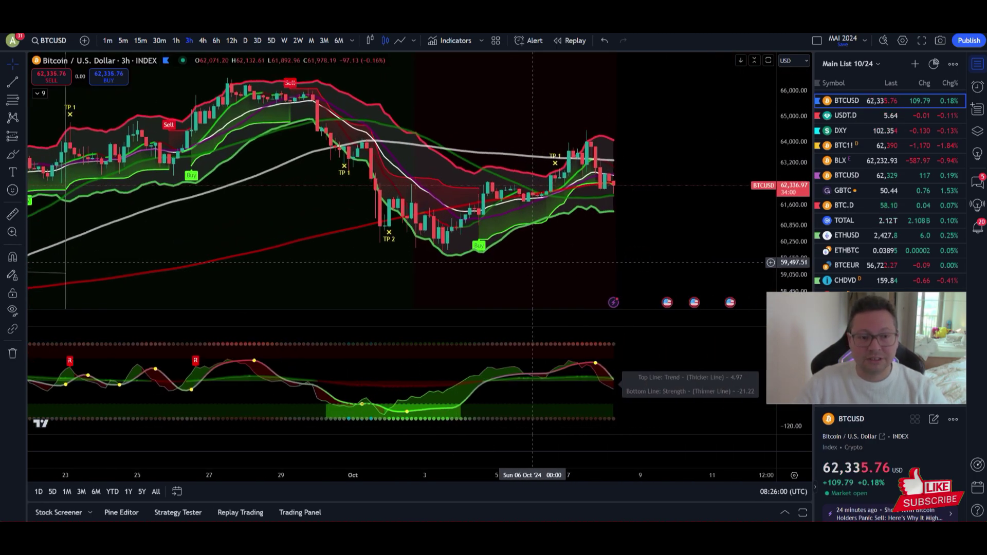
scroll(360, 260, left, 12)
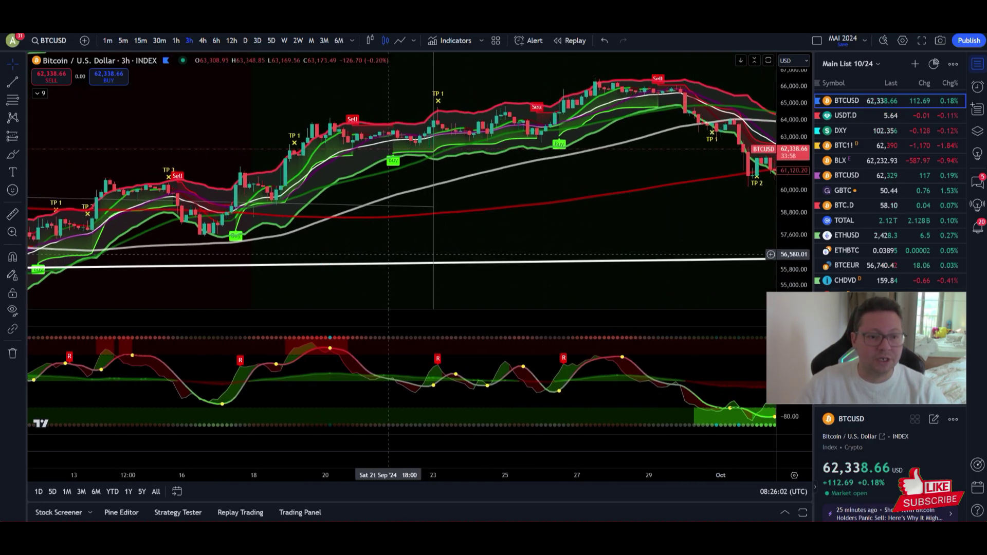
scroll(462, 252, right, 6)
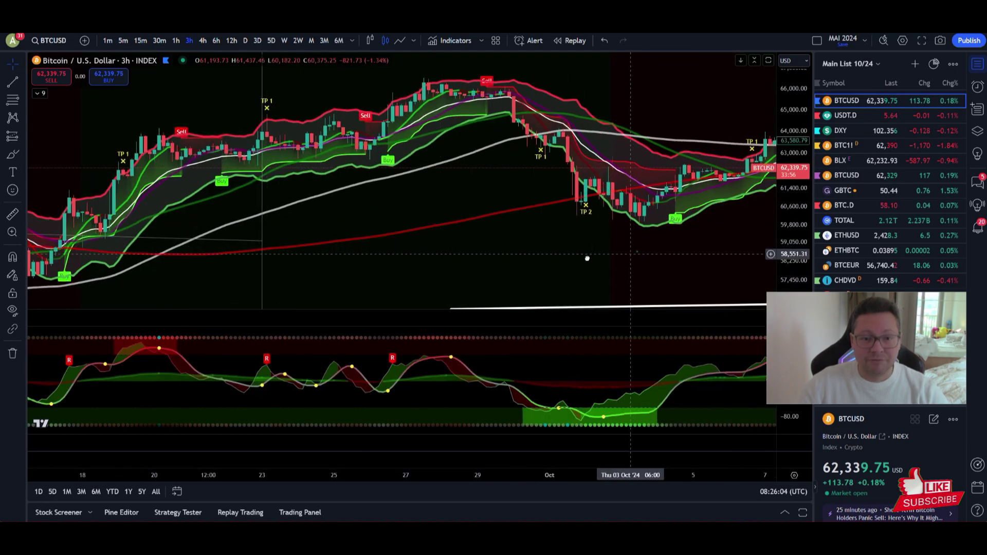
scroll(587, 258, right, 7)
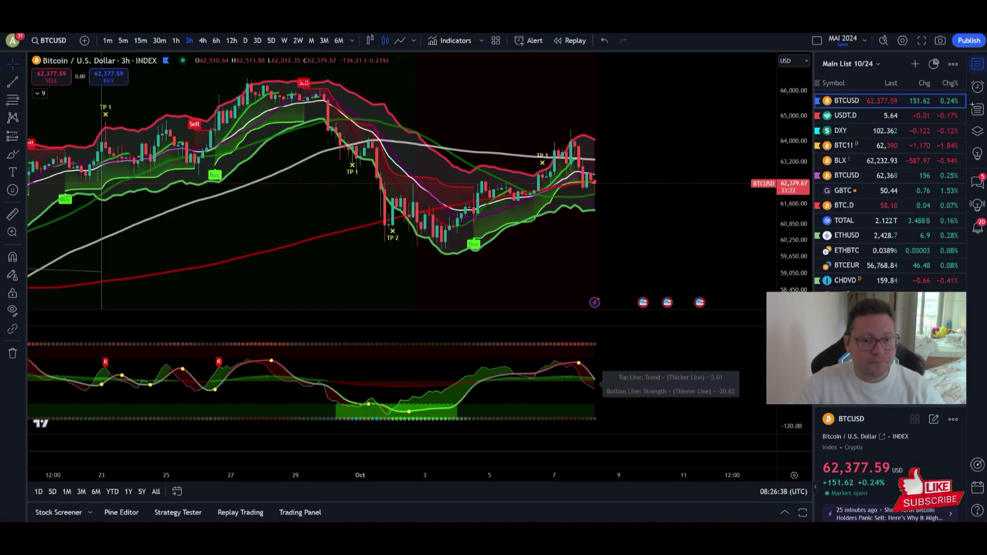
scroll(550, 319, down, 4)
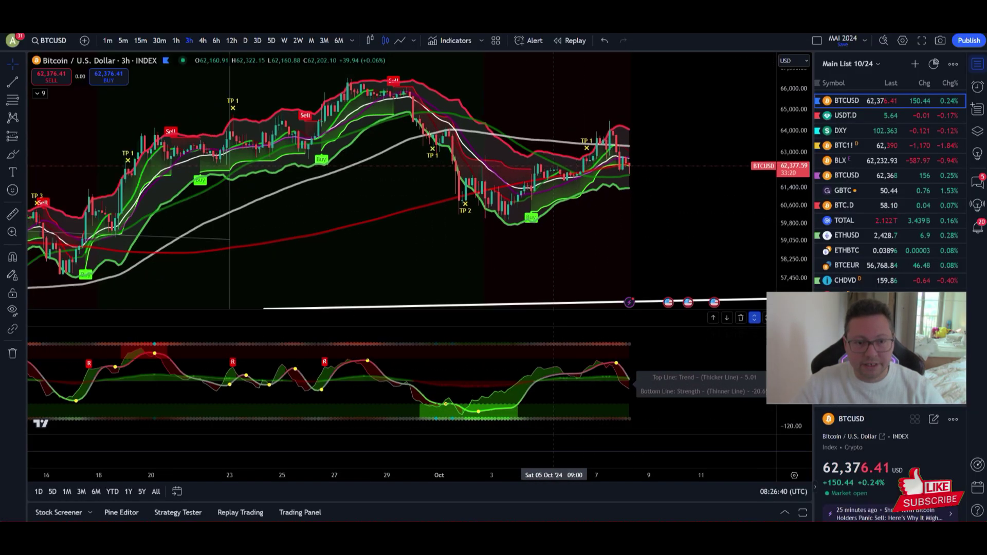
click(189, 41)
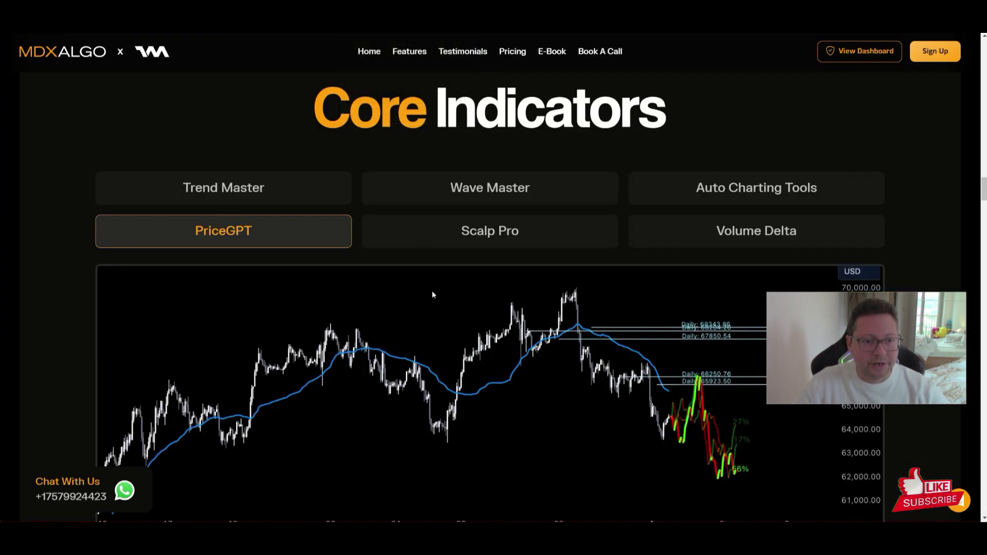
- Preview the Scalp Pro, Volume Delta, Auto Charting Tools, Wave Master and Trend Master example charts
click(434, 235)
click(743, 242)
click(750, 191)
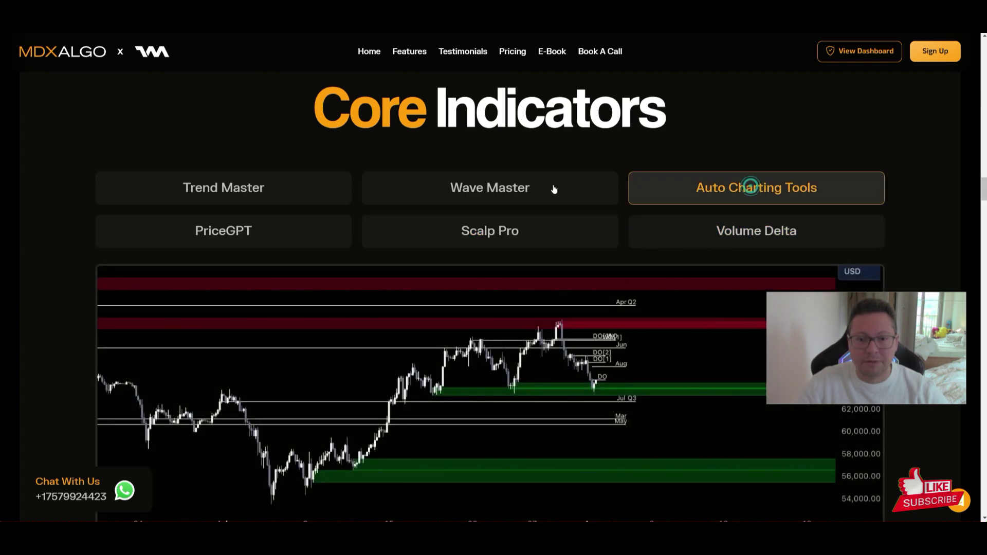
click(552, 187)
click(301, 187)
- Scroll down to the tutorial video grid with Trend Master, Wave Master and Scalp Pro
scroll(653, 176, down, 5)
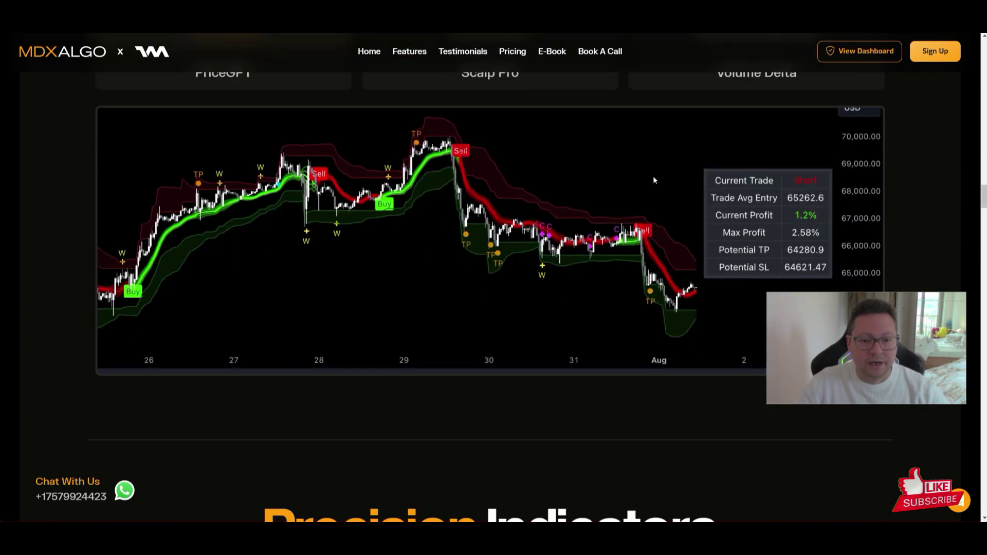
scroll(661, 269, down, 7)
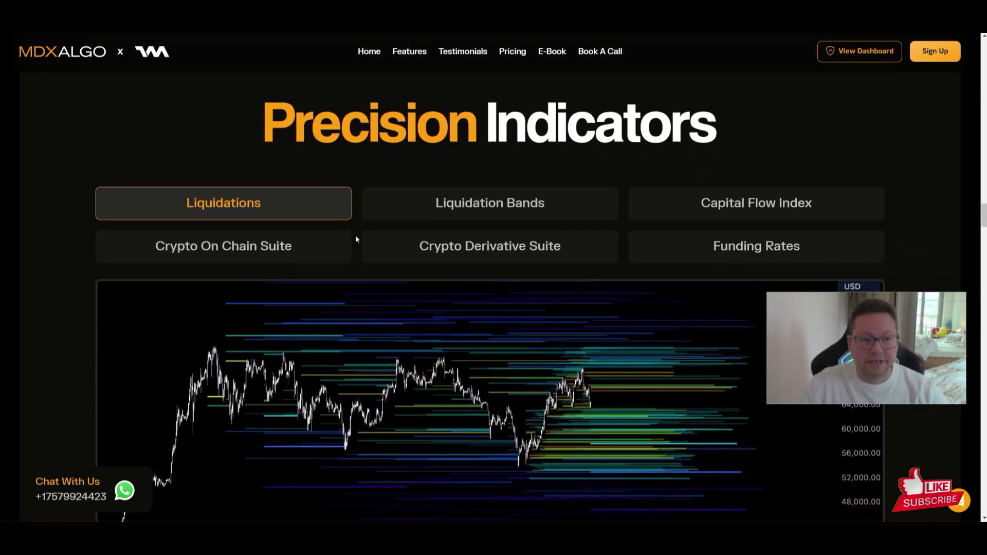
scroll(591, 318, down, 5)
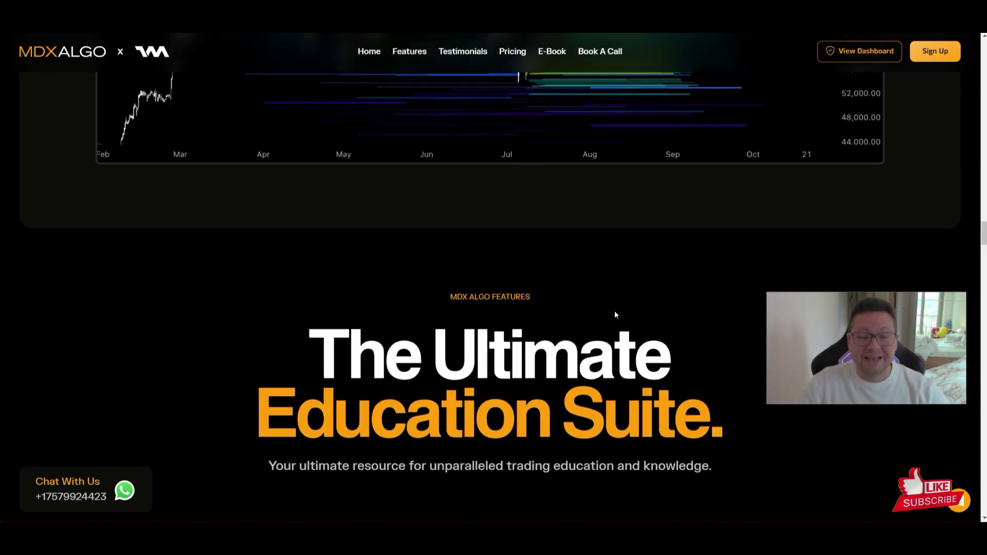
scroll(614, 314, up, 5)
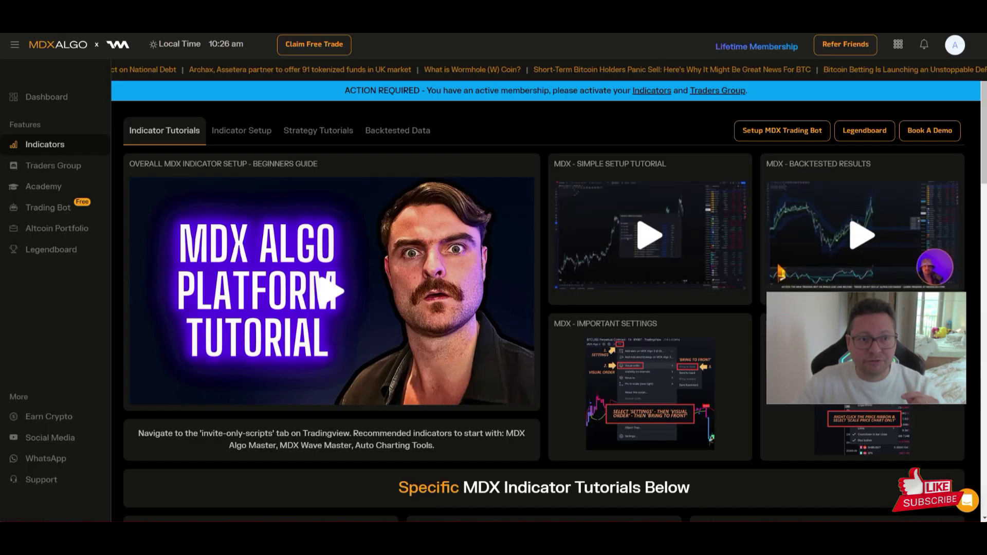
scroll(562, 251, down, 6)
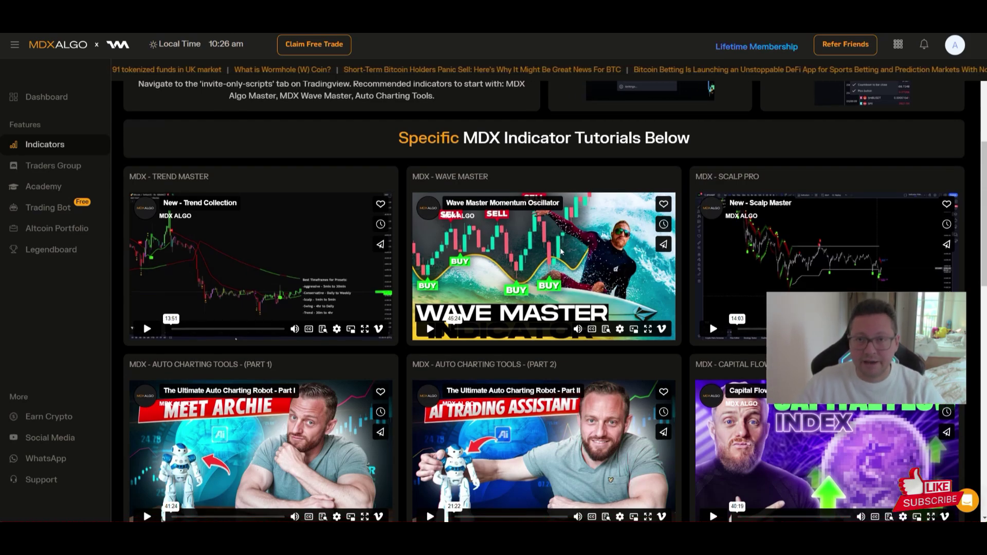
scroll(561, 251, down, 8)
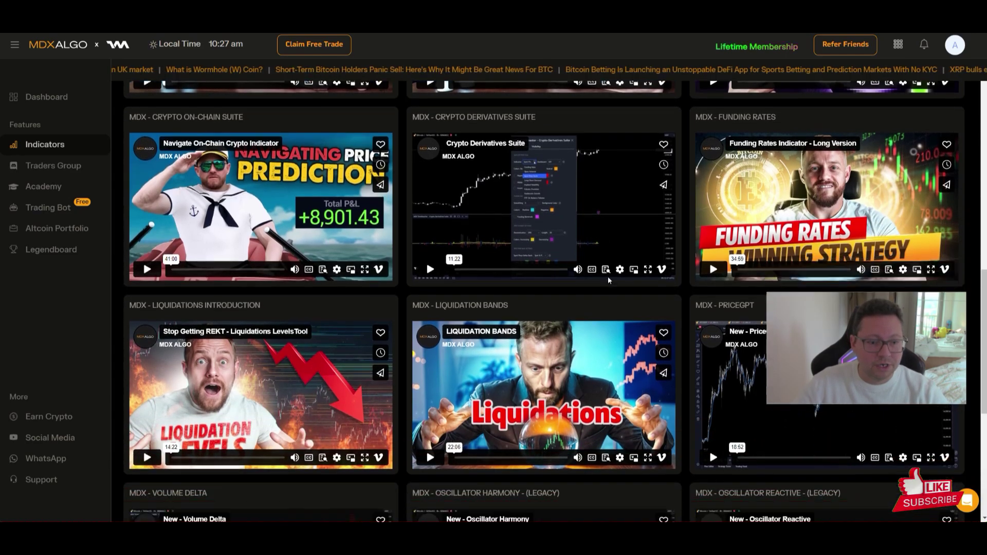
scroll(608, 280, down, 6)
scroll(545, 337, up, 20)
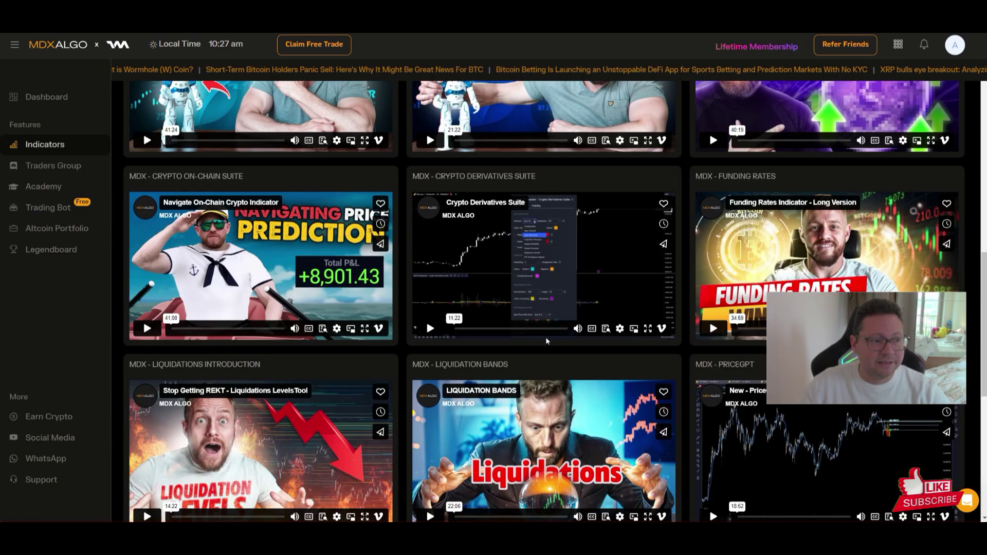
scroll(638, 394, down, 6)
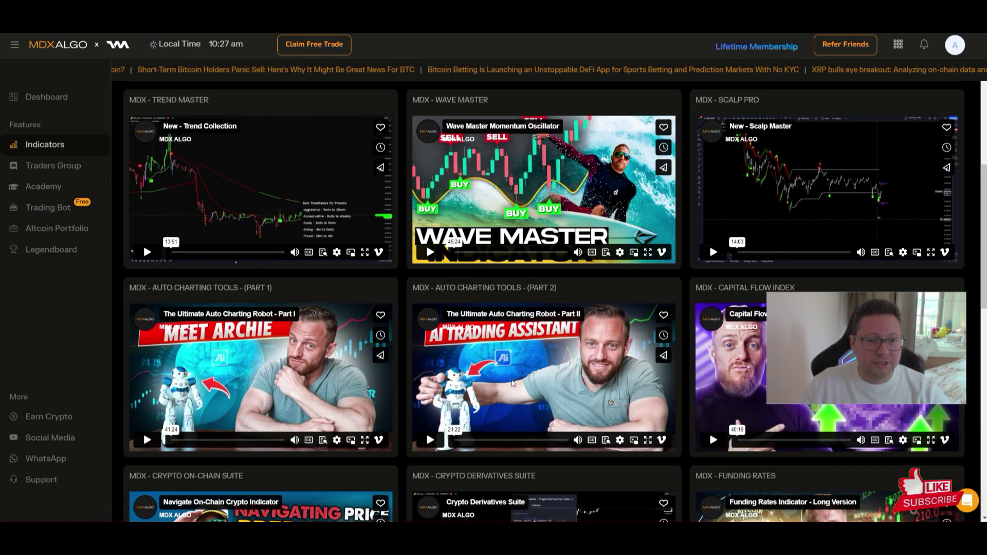
scroll(504, 380, up, 8)
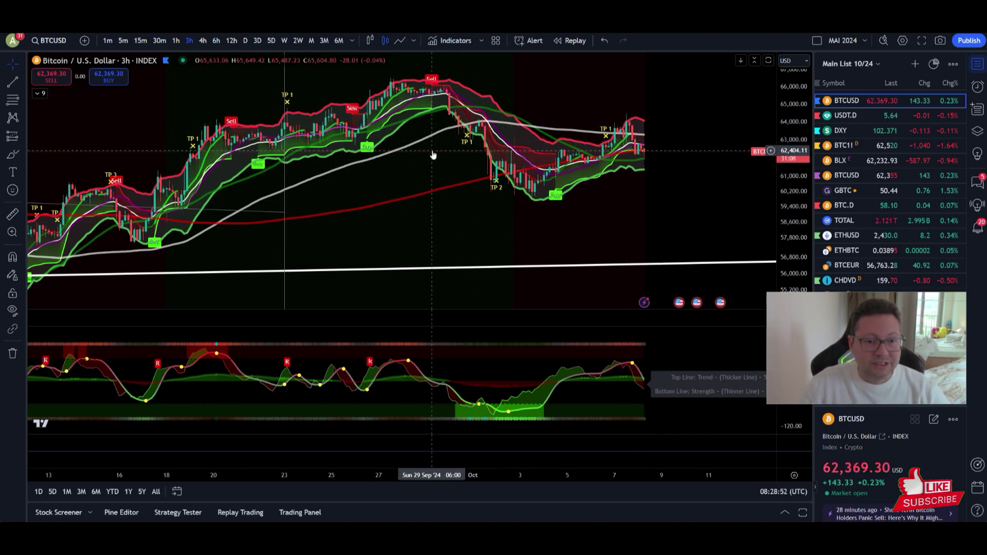
- Switch BTCUSD to the daily timeframe and zoom the daily view
click(244, 40)
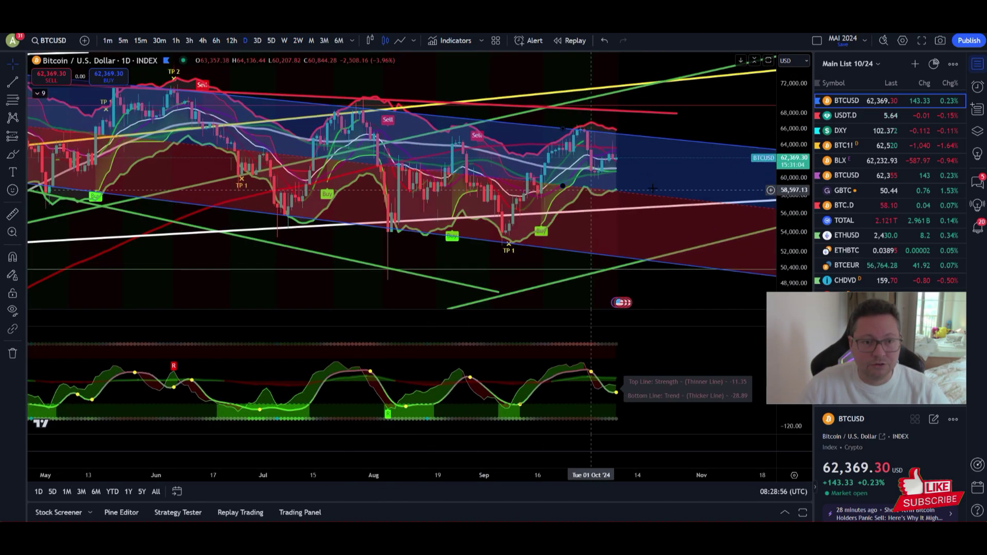
scroll(663, 178, up, 2)
drag(669, 177, 702, 179)
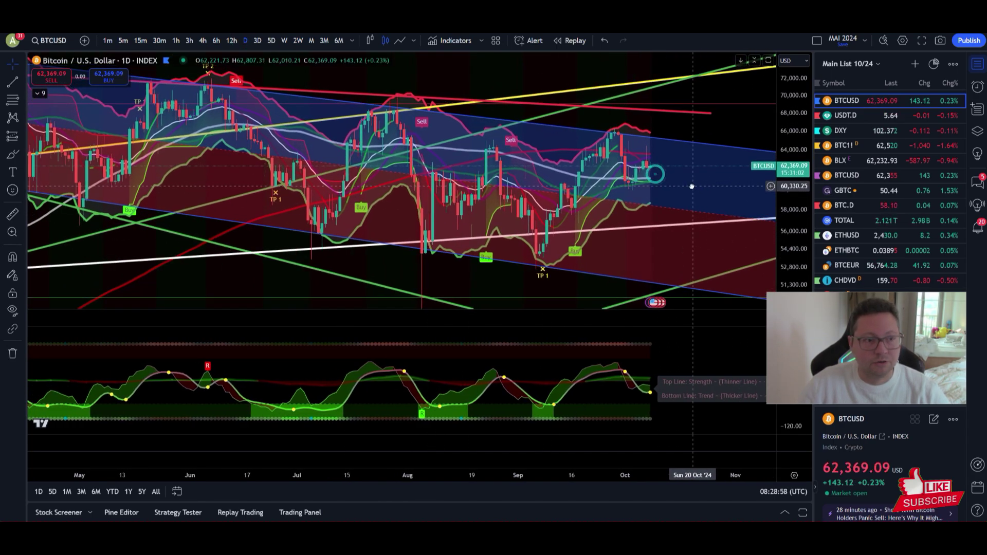
scroll(537, 282, down, 1)
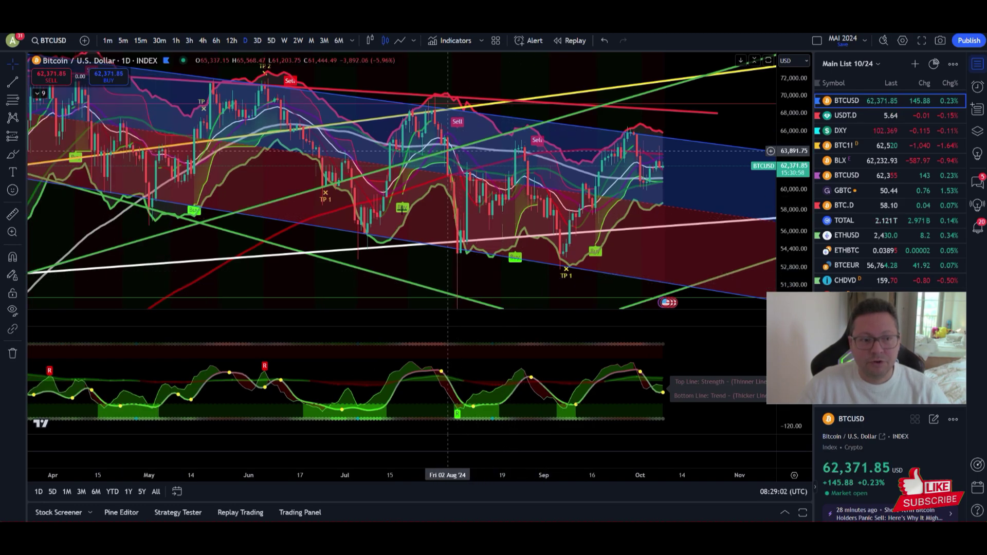
scroll(381, 278, down, 1)
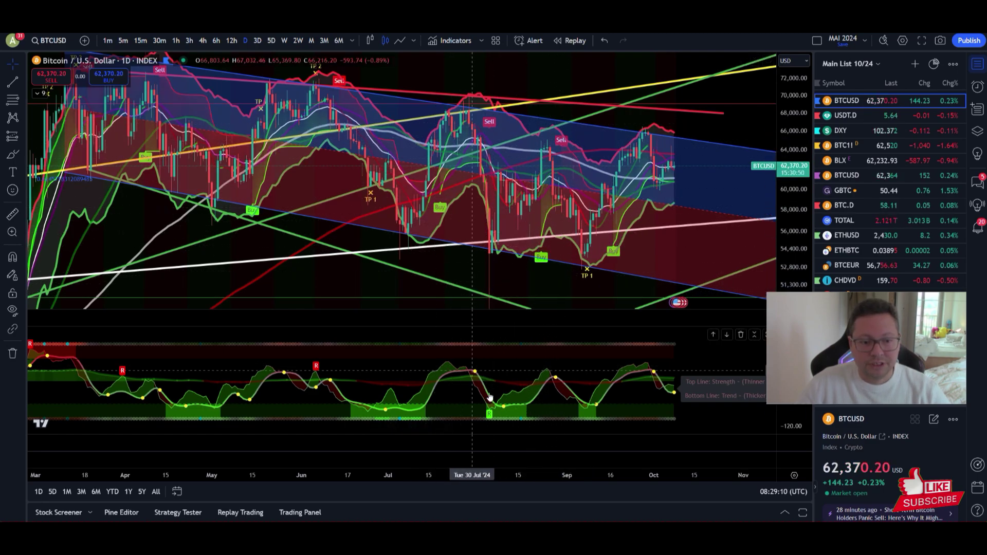
scroll(584, 391, down, 2)
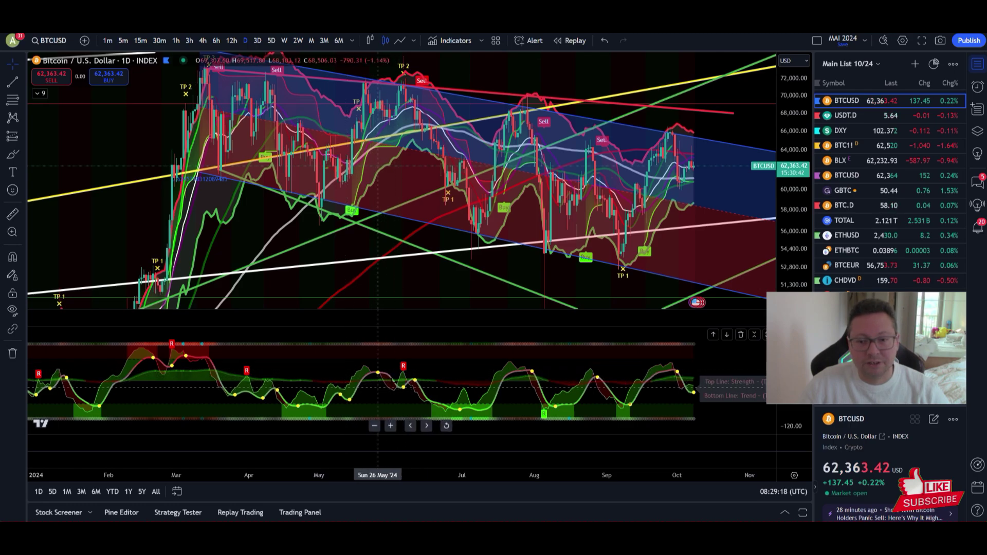
- Pan and rescale the daily chart to frame the descending channel from the March high
drag(317, 249, 553, 79)
drag(802, 151, 802, 177)
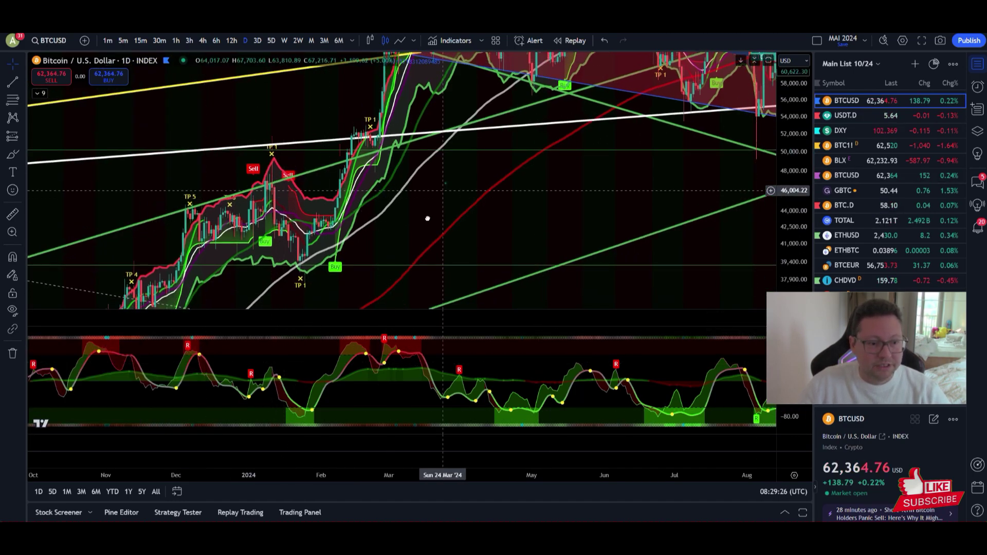
drag(427, 219, 401, 270)
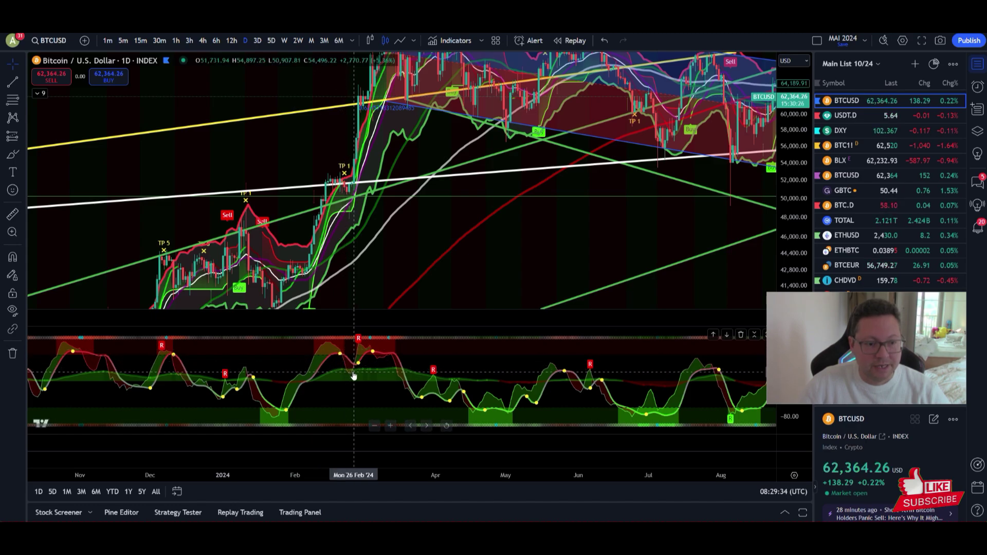
drag(361, 343, 315, 366)
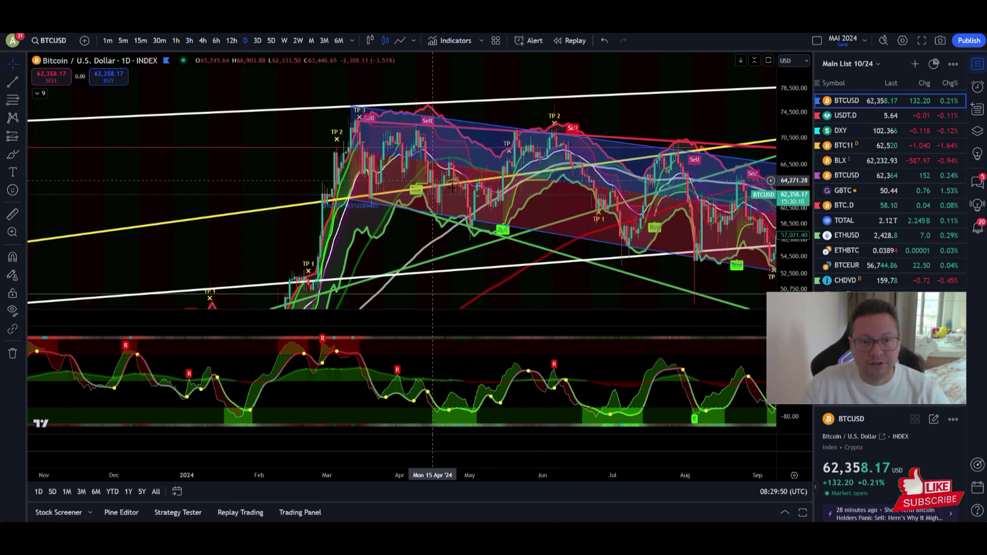
drag(627, 134, 204, 134)
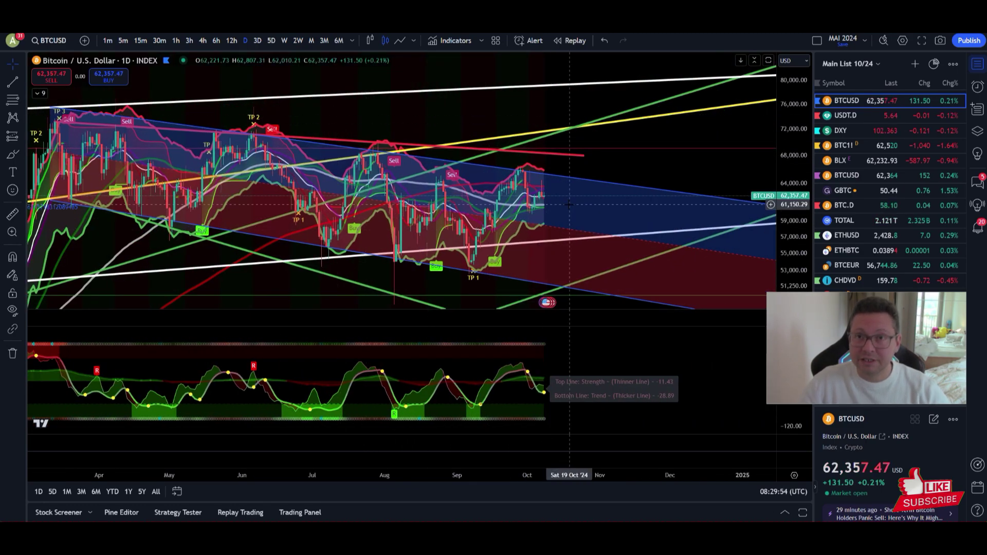
drag(606, 215, 618, 195)
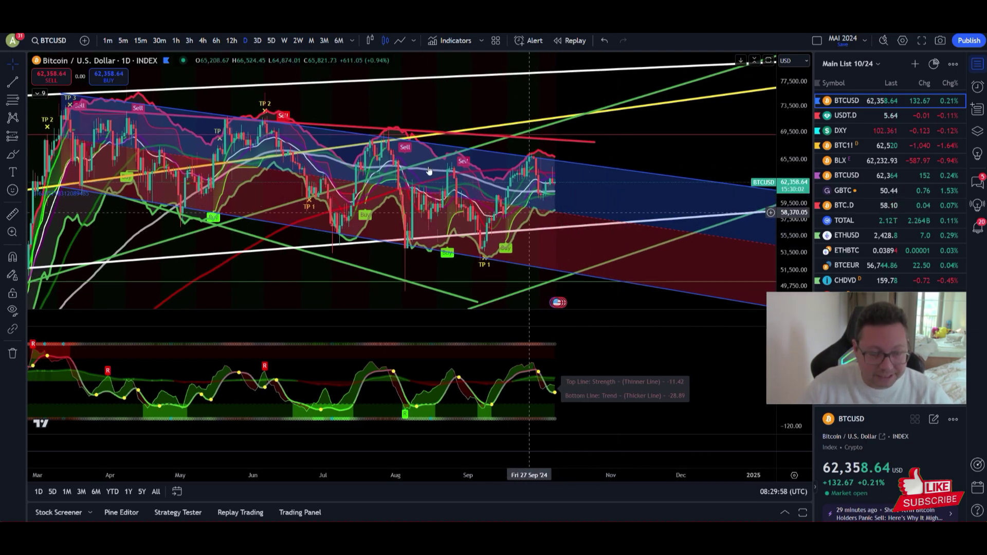
- Switch to the weekly timeframe, zoomed on recent candles with a compressed price scale
click(284, 41)
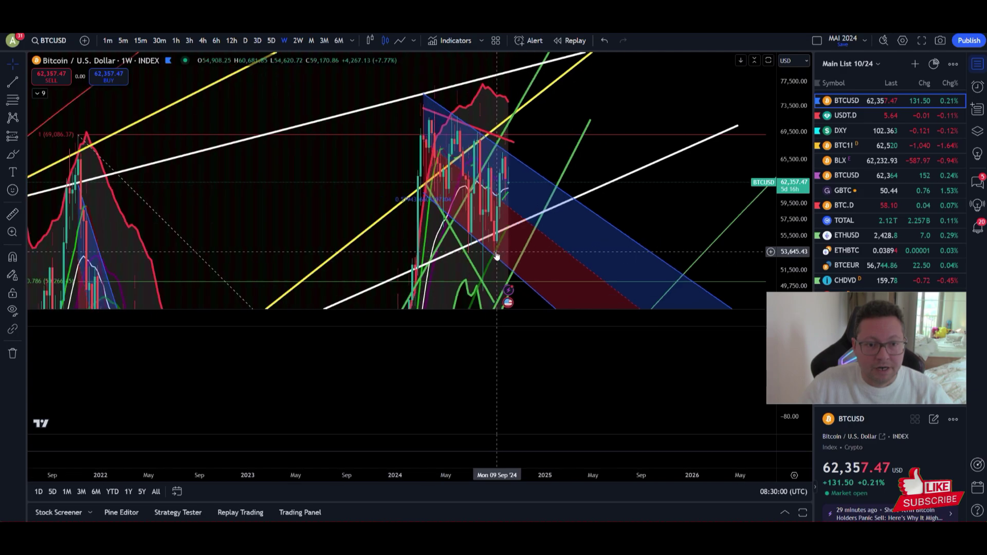
scroll(472, 243, up, 3)
drag(357, 137, 661, 149)
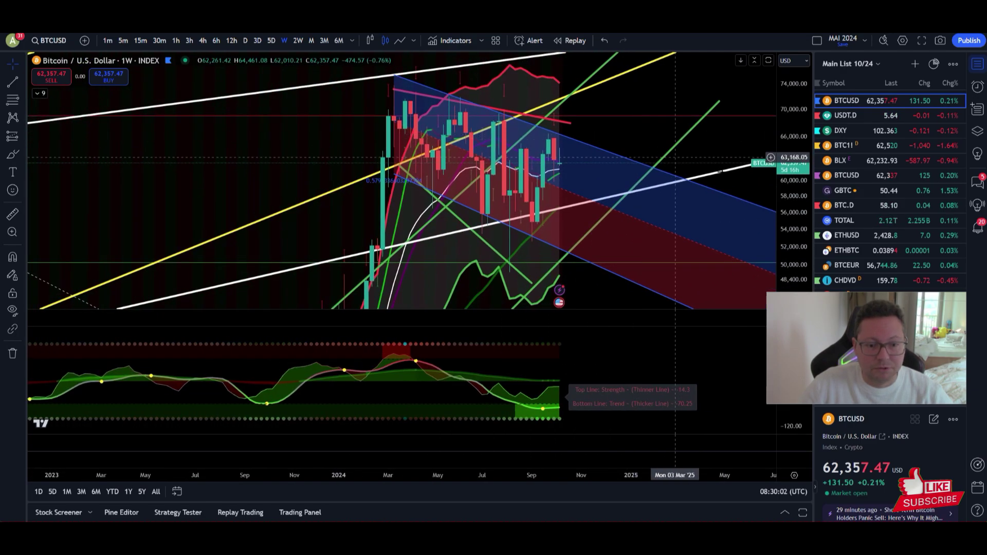
drag(799, 124, 799, 160)
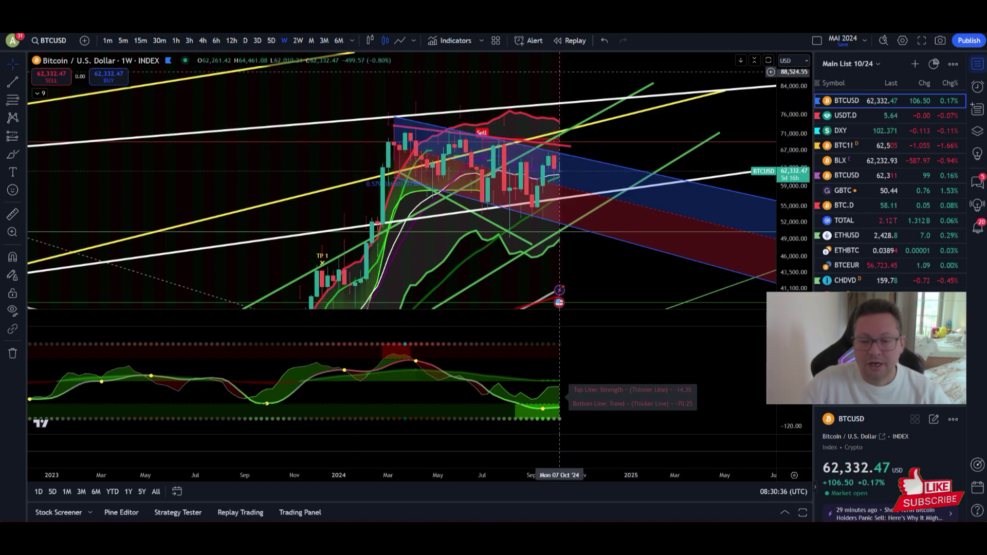
- Return to the 3-hour chart and reset the price scale to fit the data
click(189, 41)
right_click(794, 141)
click(835, 147)
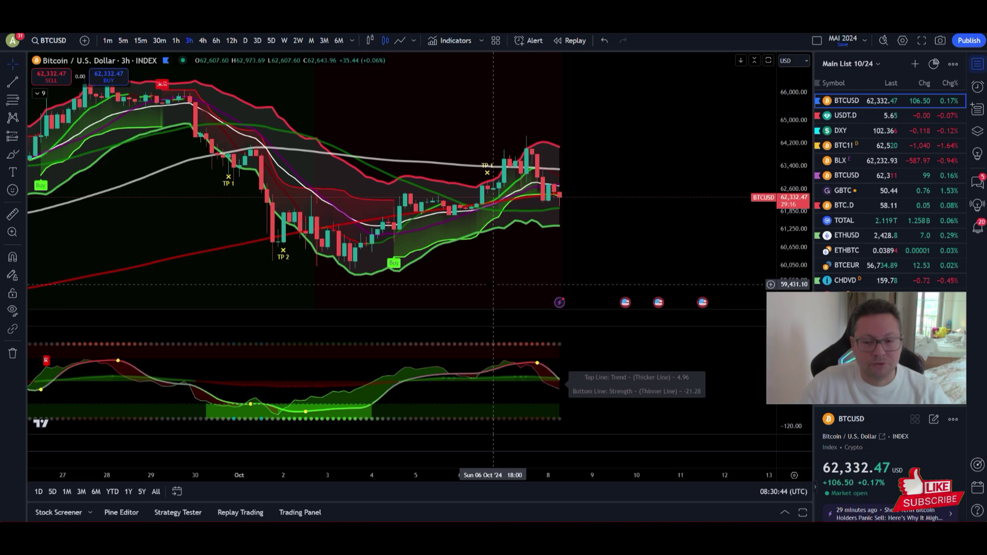
scroll(537, 211, down, 3)
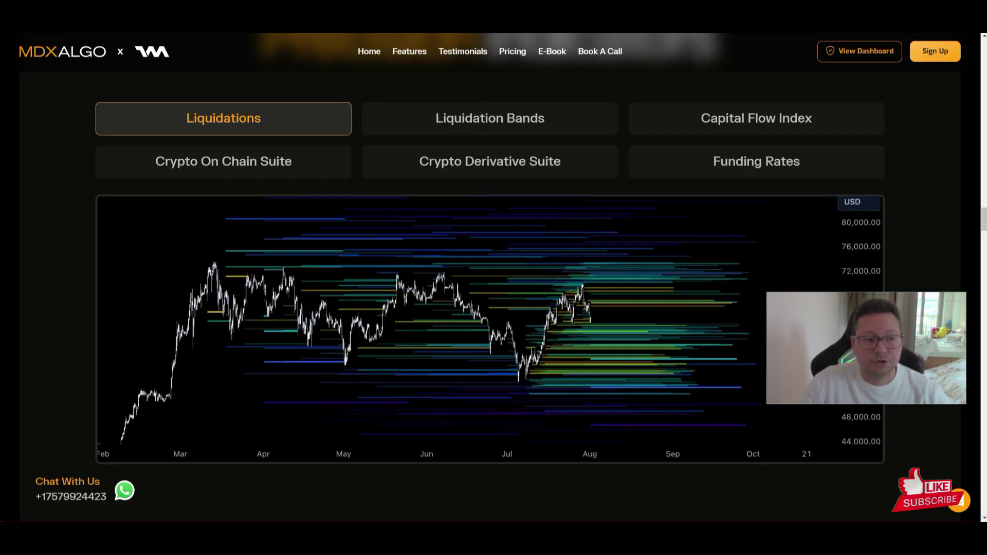
- Preview Liquidation Bands, Capital Flow Index, Crypto On Chain Suite, Crypto Derivative Suite and Funding Rates
click(453, 128)
click(707, 127)
click(292, 161)
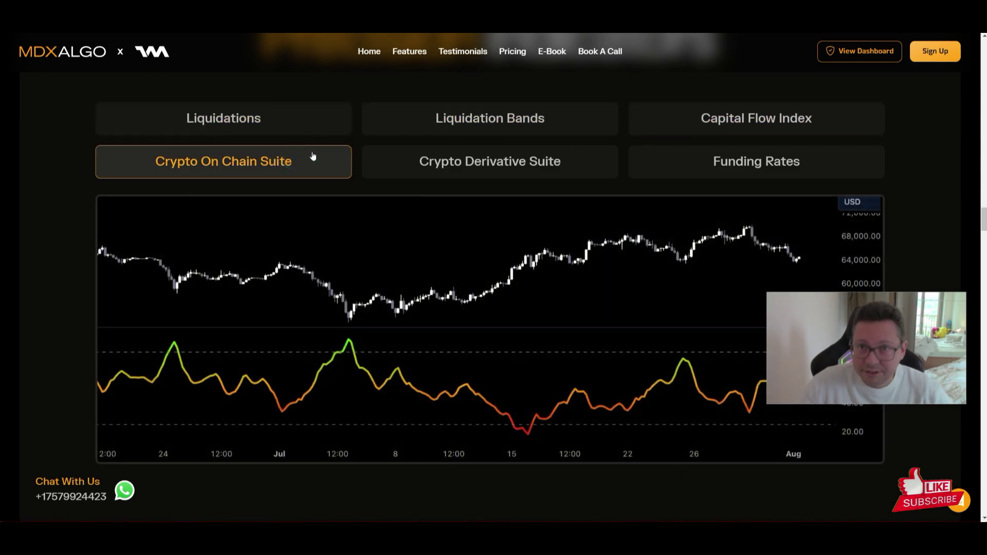
click(431, 163)
click(727, 166)
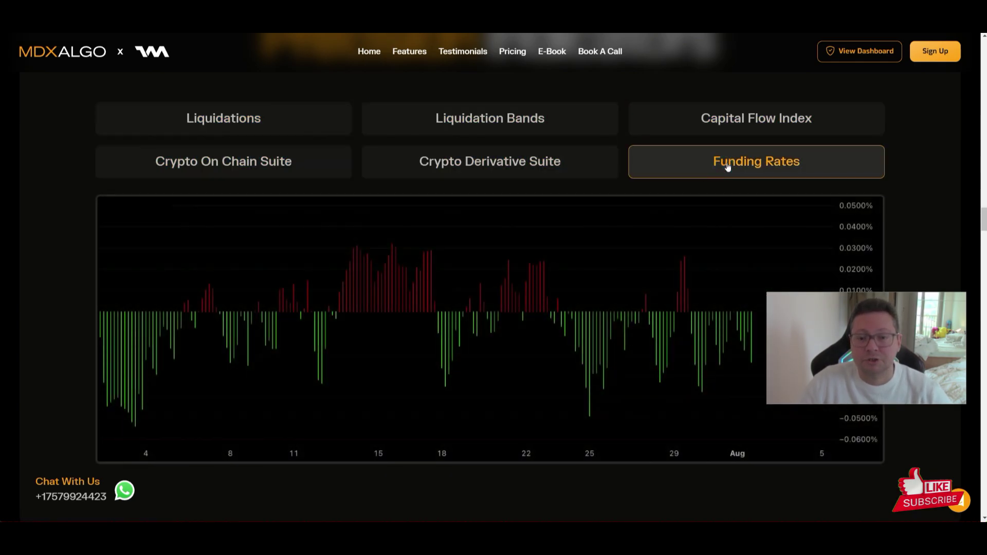
- Scroll through the site's features and testimonials down to Plans & Pricing
scroll(728, 167, down, 15)
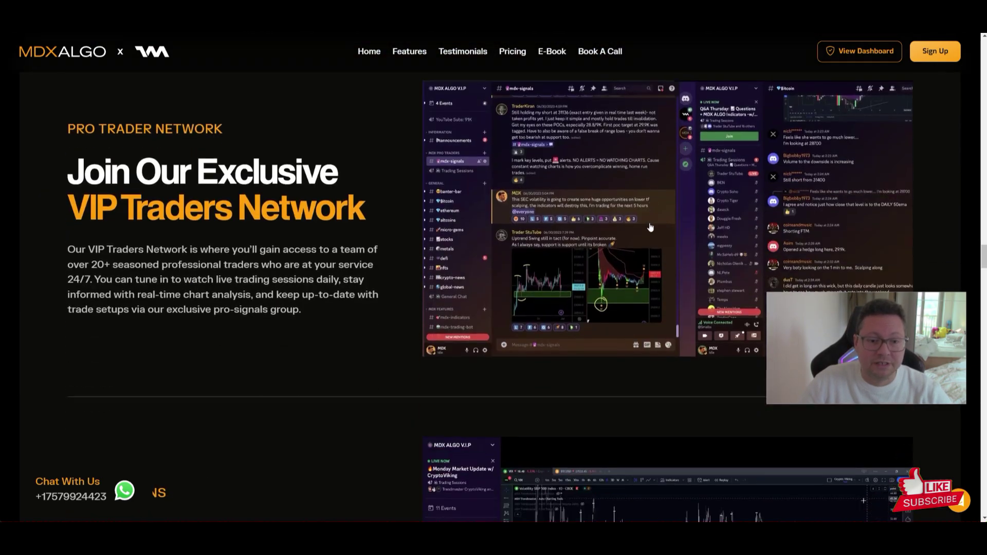
scroll(284, 321, down, 10)
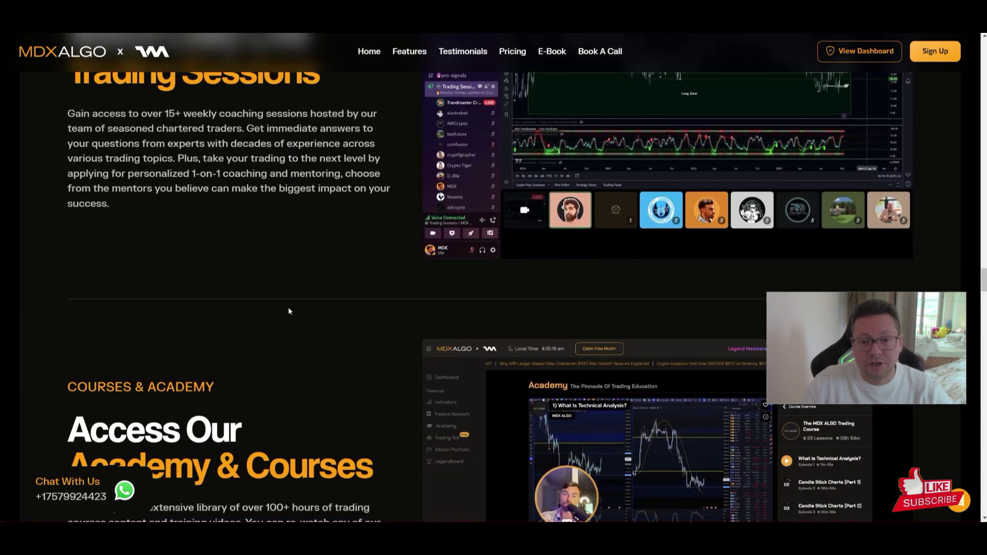
scroll(287, 309, down, 10)
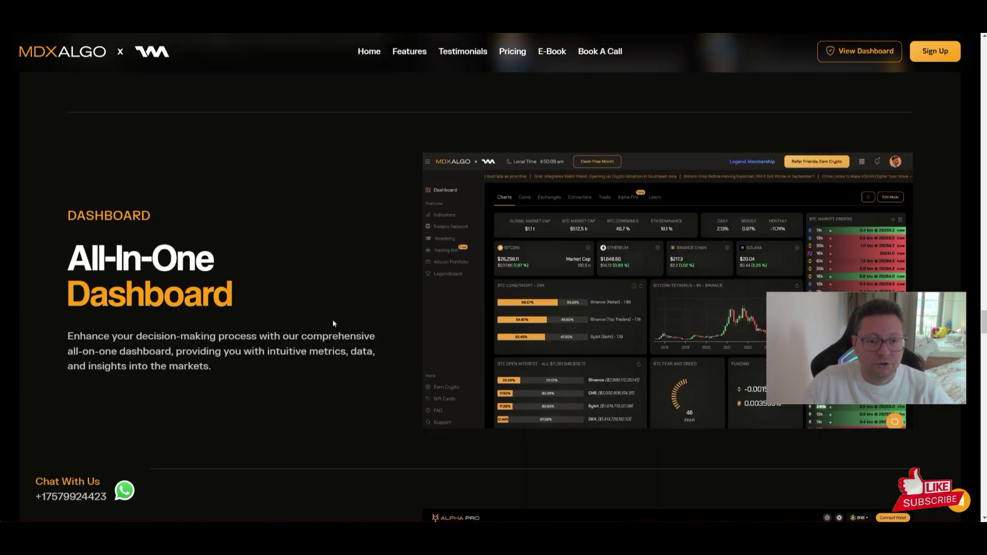
scroll(362, 314, down, 20)
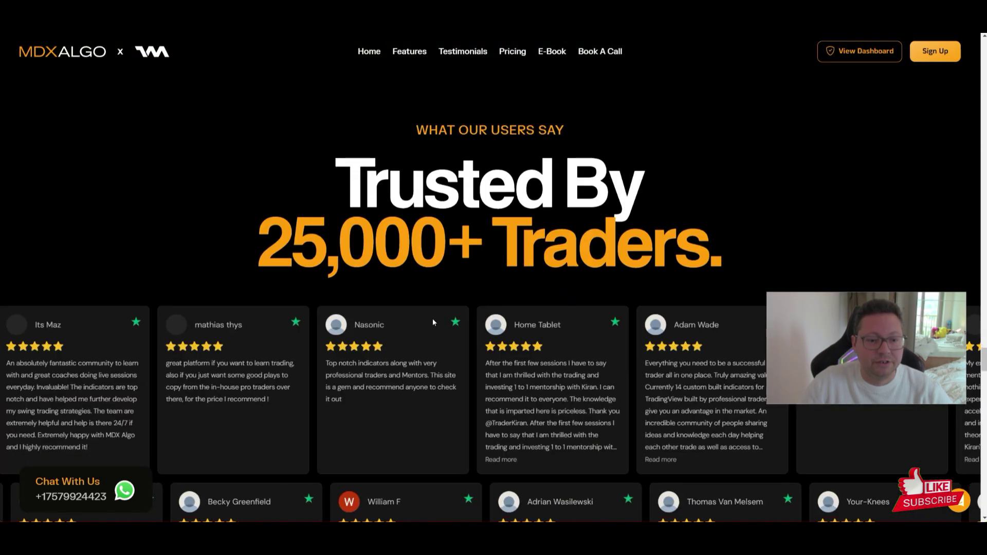
scroll(441, 284, down, 4)
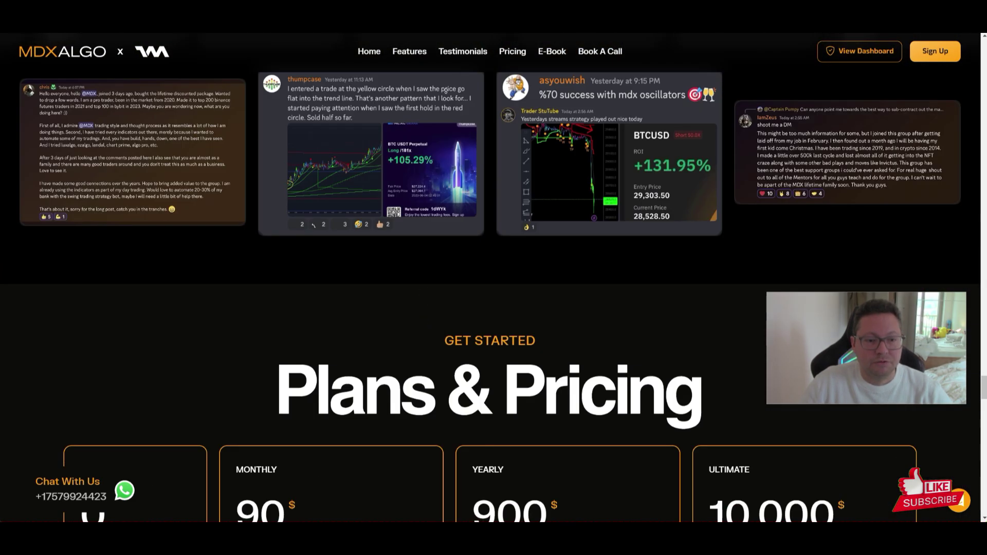
scroll(435, 249, up, 20)
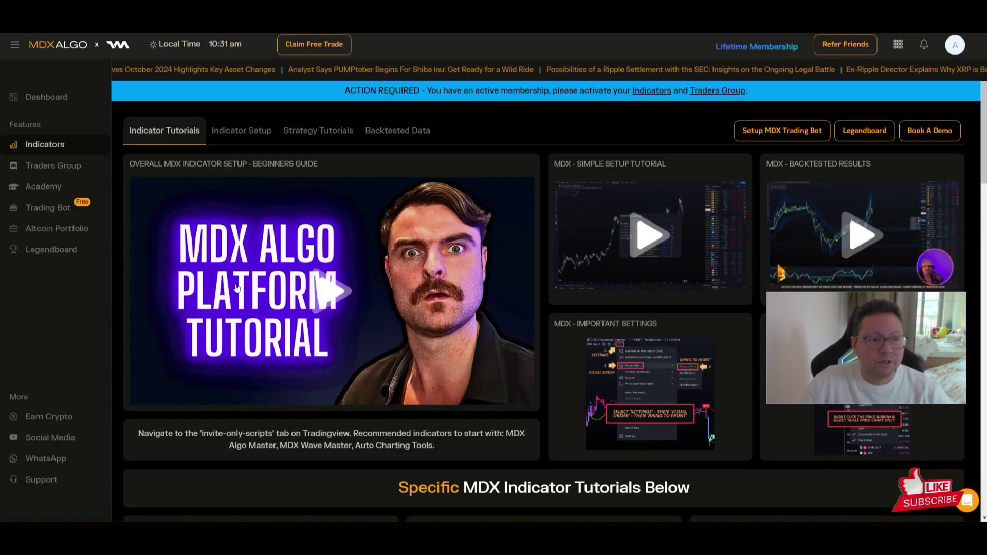
scroll(386, 280, down, 8)
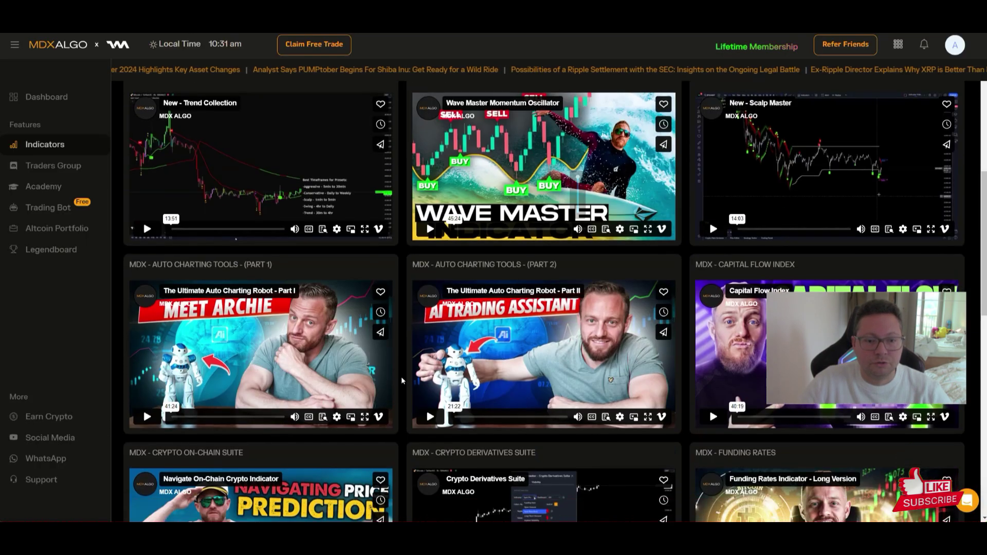
- Browse the Academy, market overview and Indicators pages from the dashboard sidebar
scroll(386, 281, up, 8)
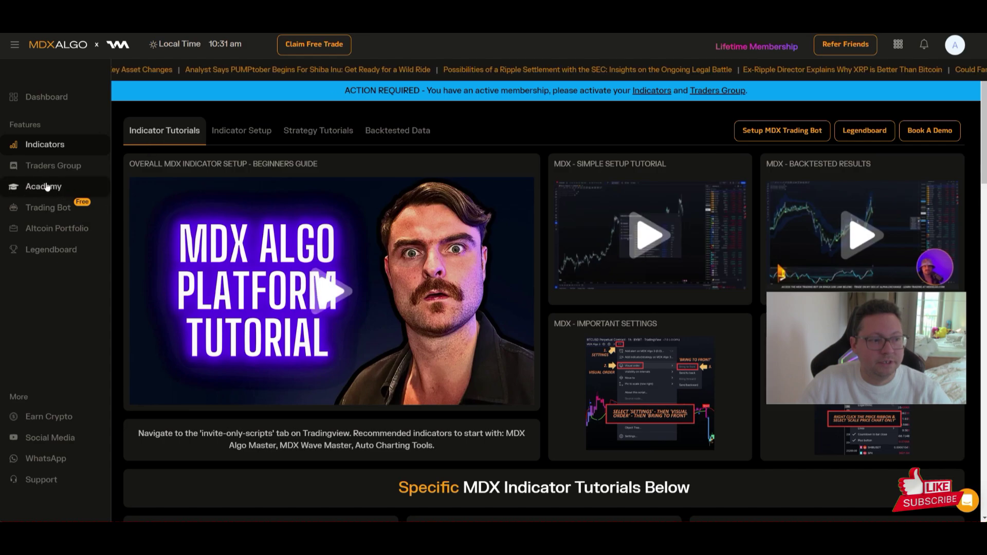
click(46, 187)
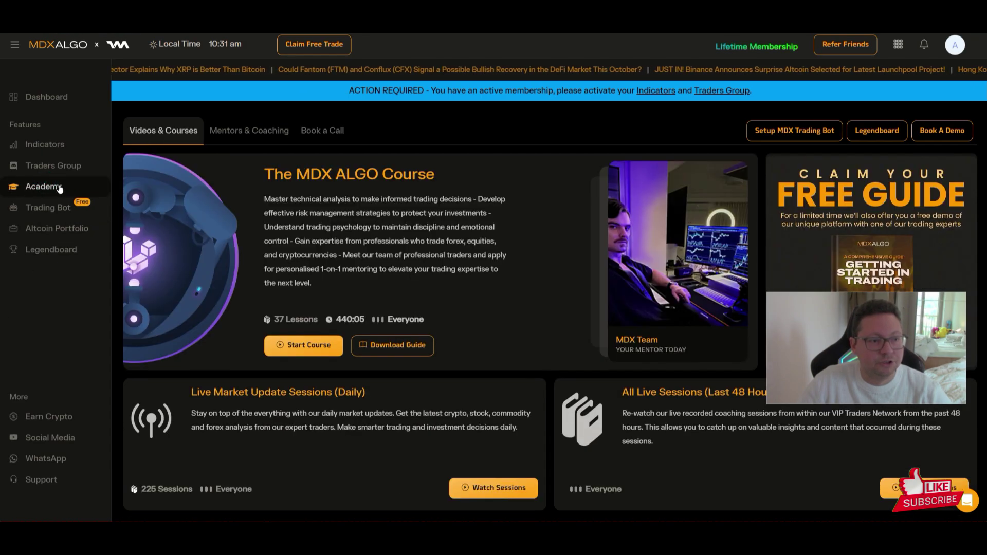
click(50, 97)
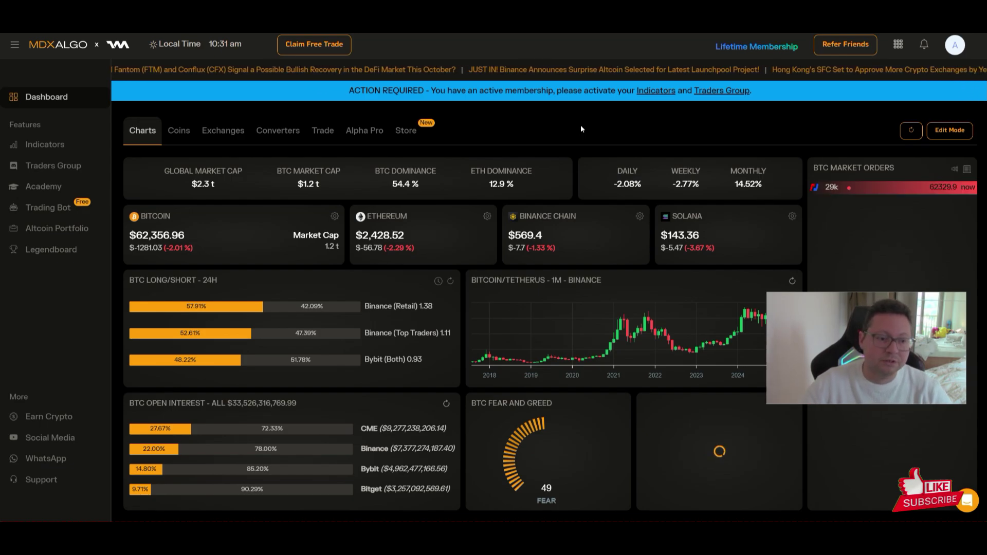
click(66, 146)
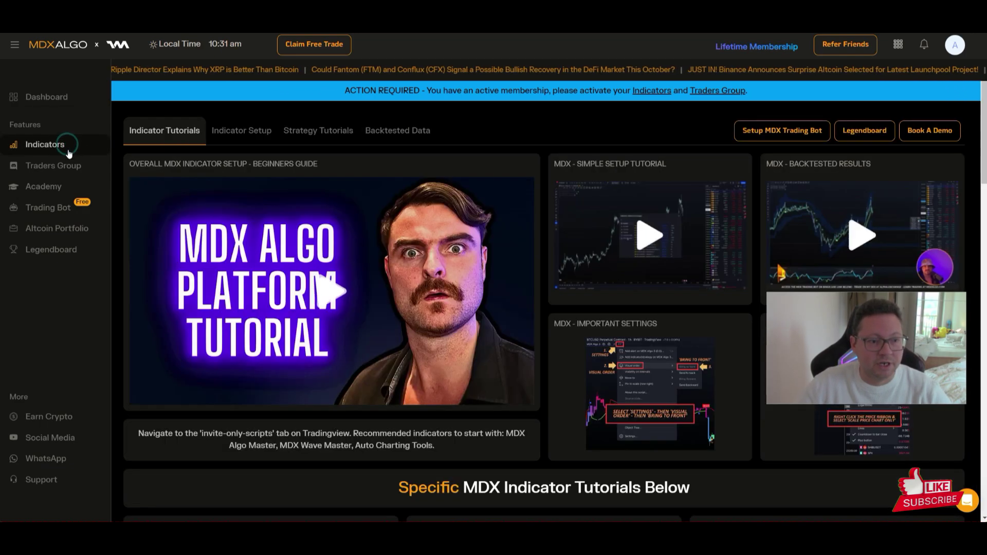
- Open the Trading Bot statistics and highlight the MDX Trading Bot heading
click(49, 207)
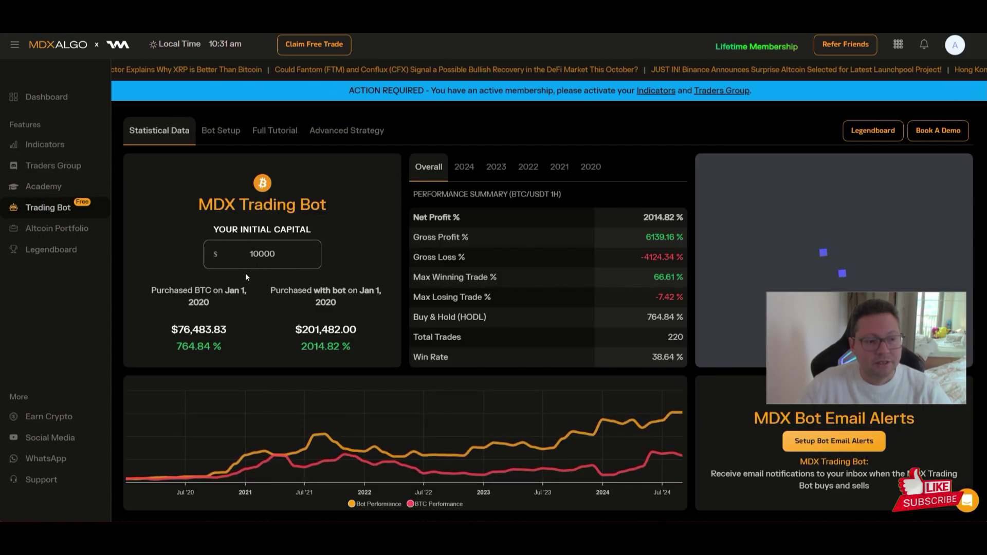
drag(197, 206, 331, 205)
click(333, 204)
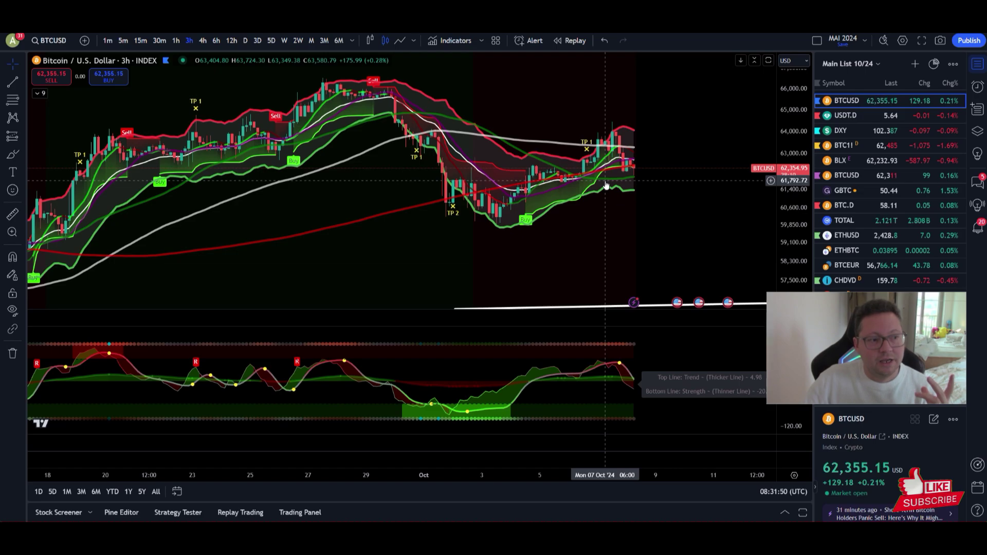
scroll(607, 185, down, 3)
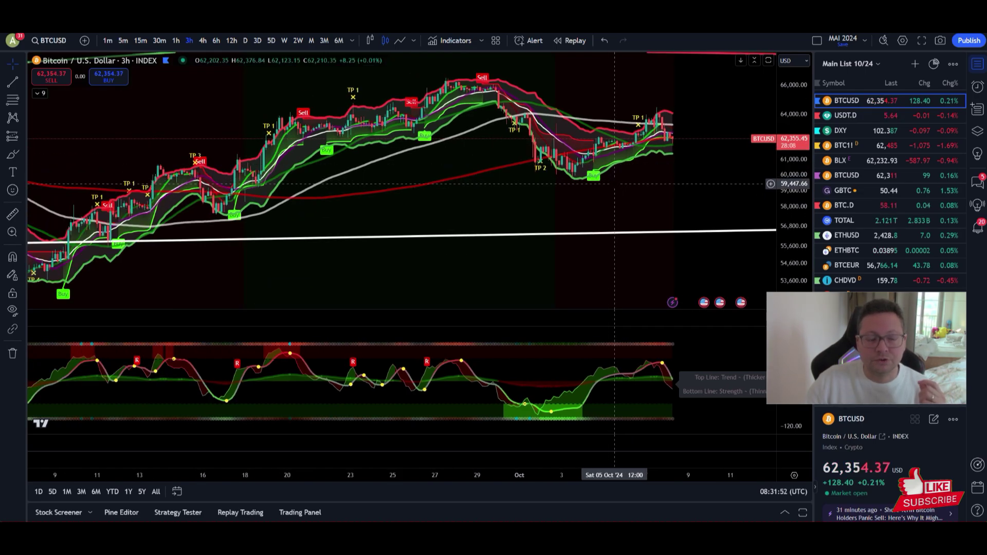
scroll(613, 186, up, 1)
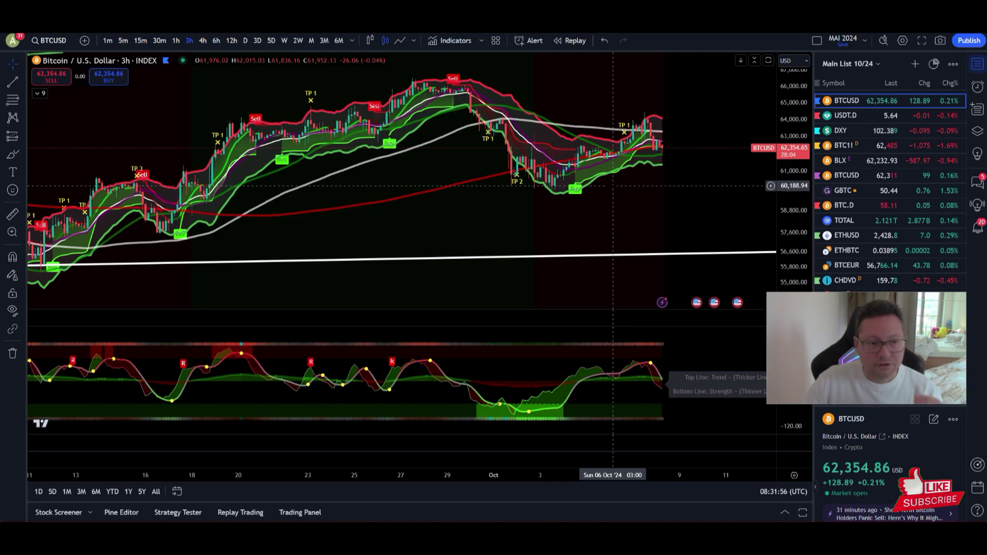
scroll(613, 185, up, 1)
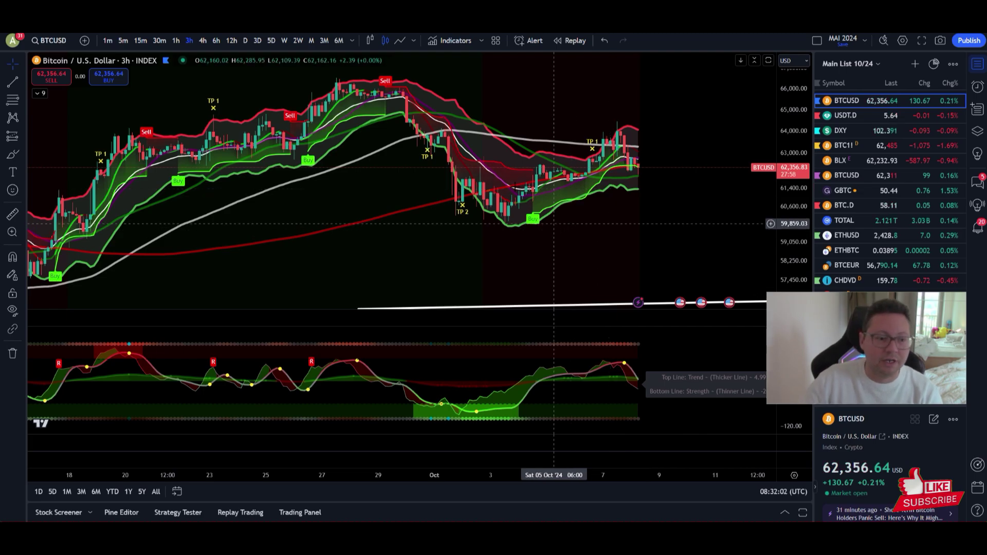
scroll(535, 216, down, 2)
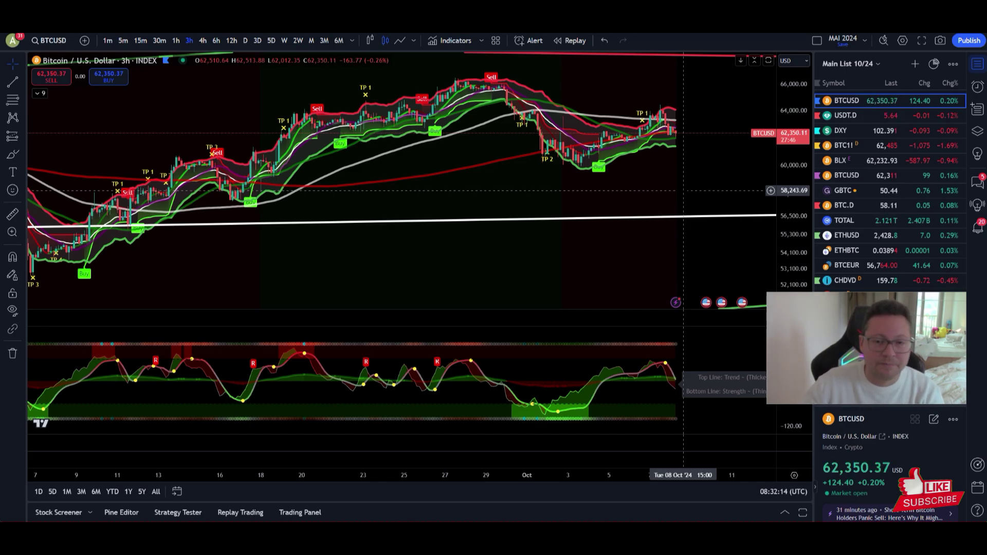
scroll(669, 172, up, 3)
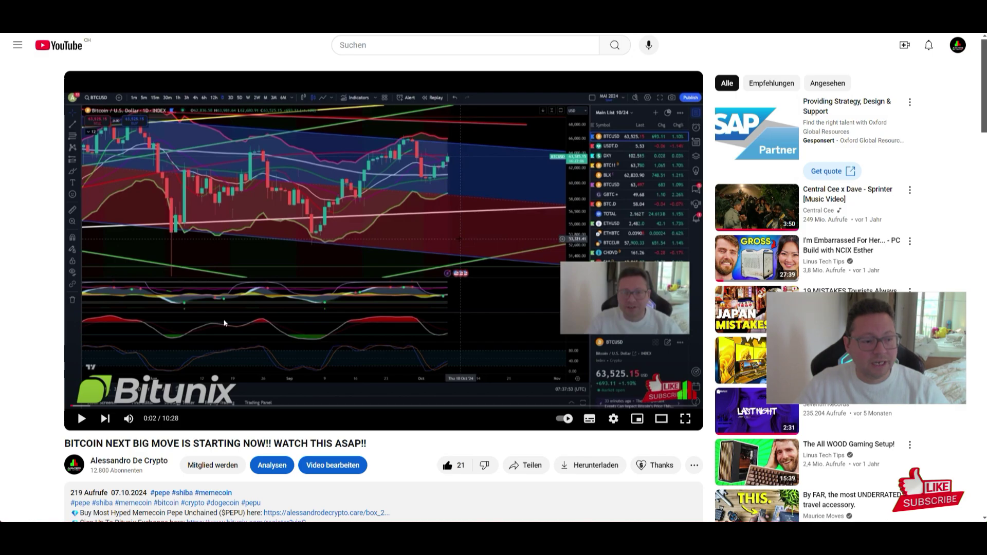
scroll(132, 314, down, 6)
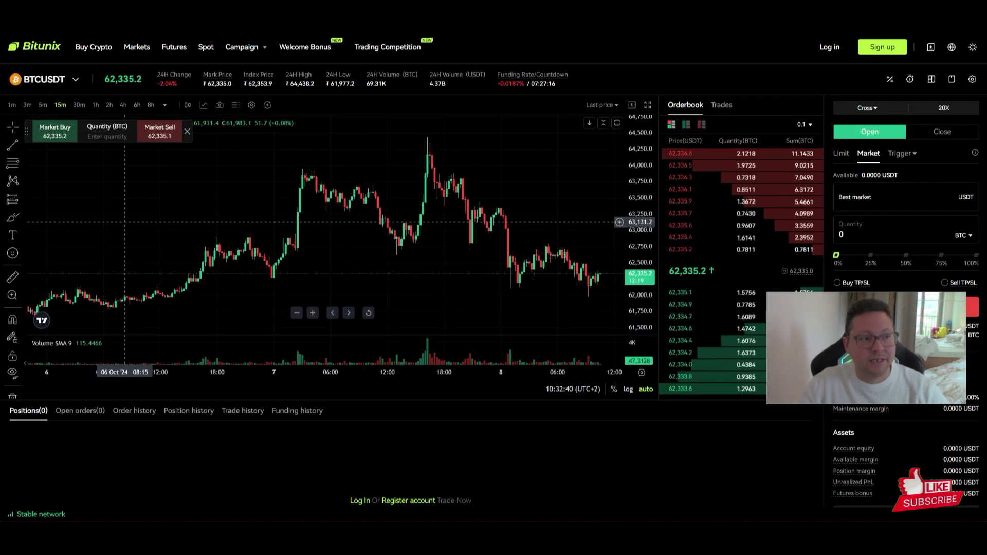
- Open Trading Competition, highlight the 1,000,000 USDT prize, then highlight the top 10 exchanges list
click(397, 49)
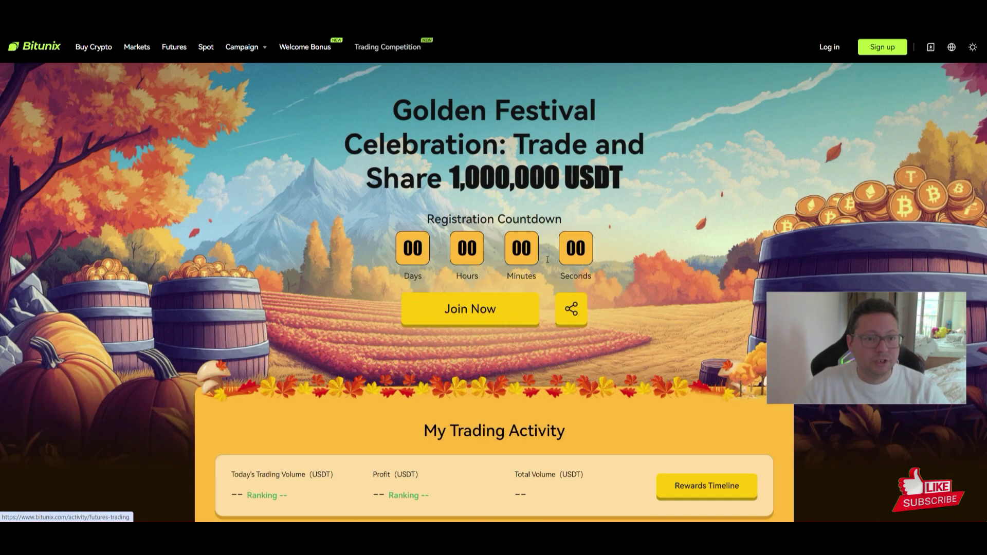
scroll(532, 309, down, 10)
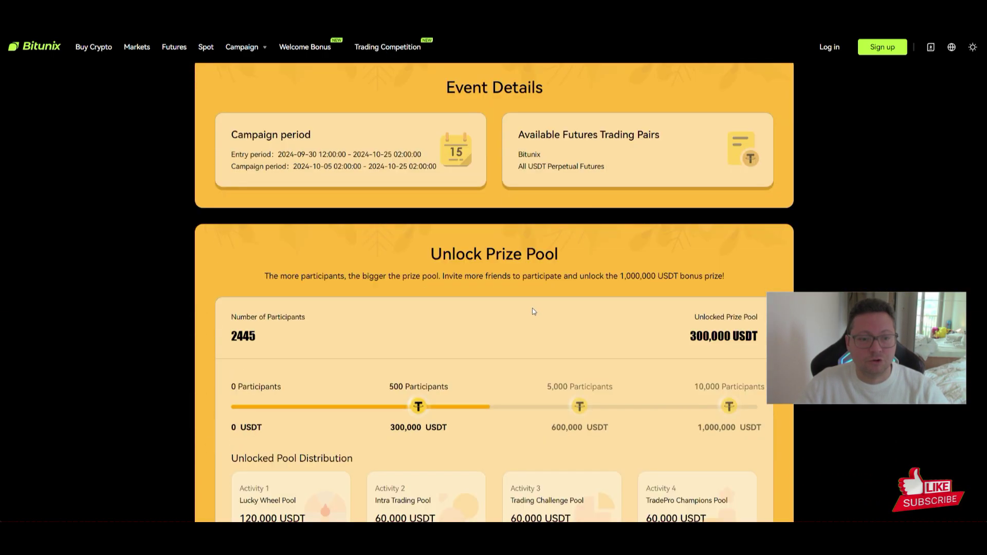
scroll(532, 309, up, 10)
scroll(532, 309, up, 1)
drag(444, 176, 608, 174)
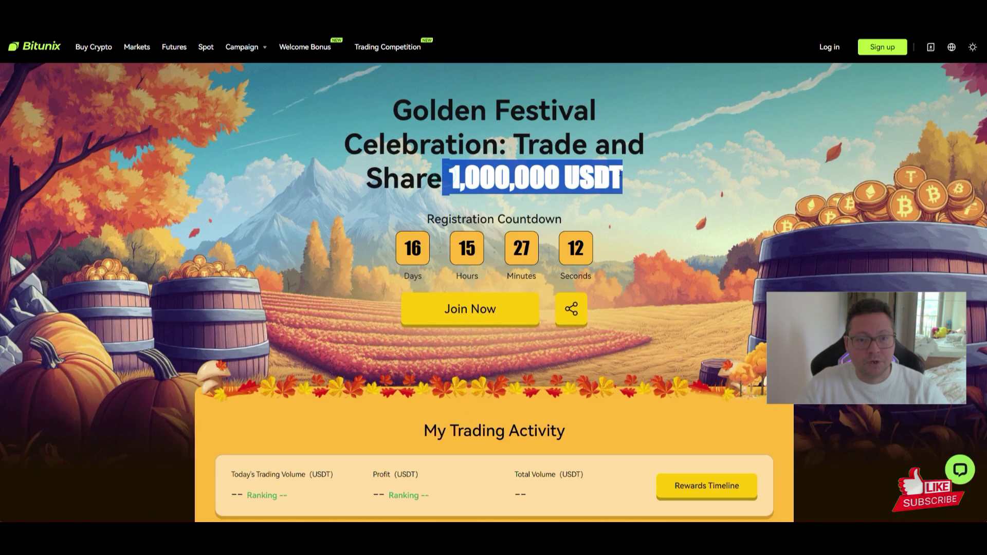
click(623, 175)
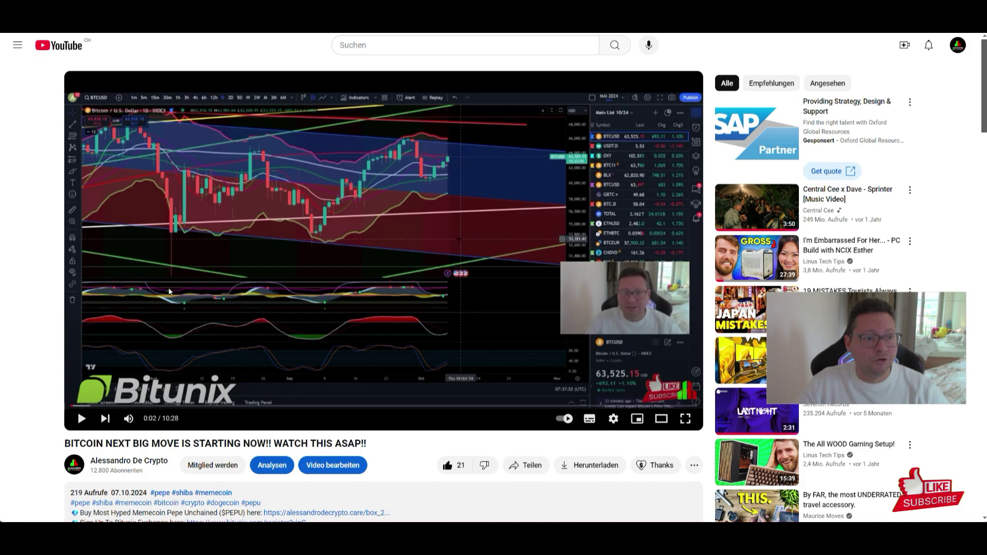
scroll(72, 333, down, 8)
drag(76, 292, 258, 400)
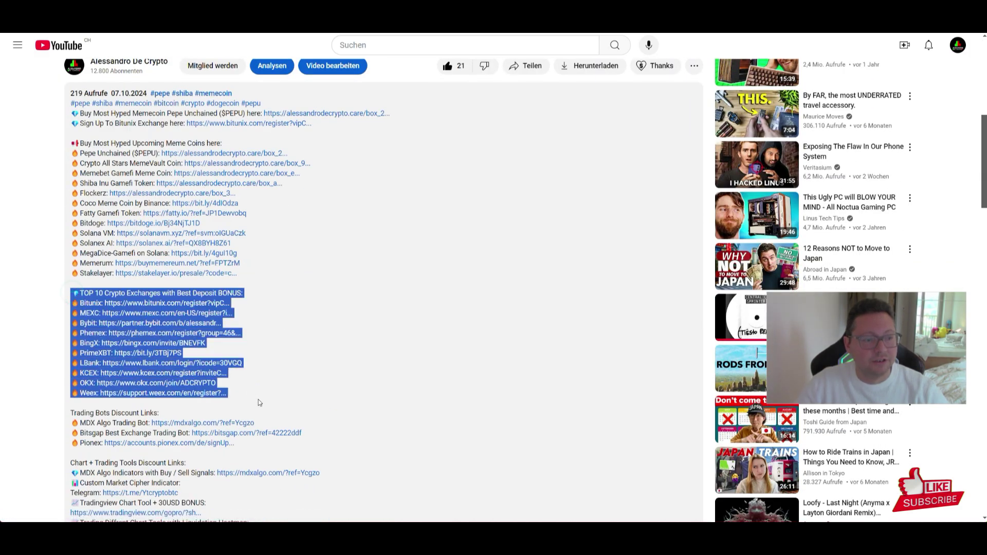
click(331, 344)
drag(71, 141, 281, 273)
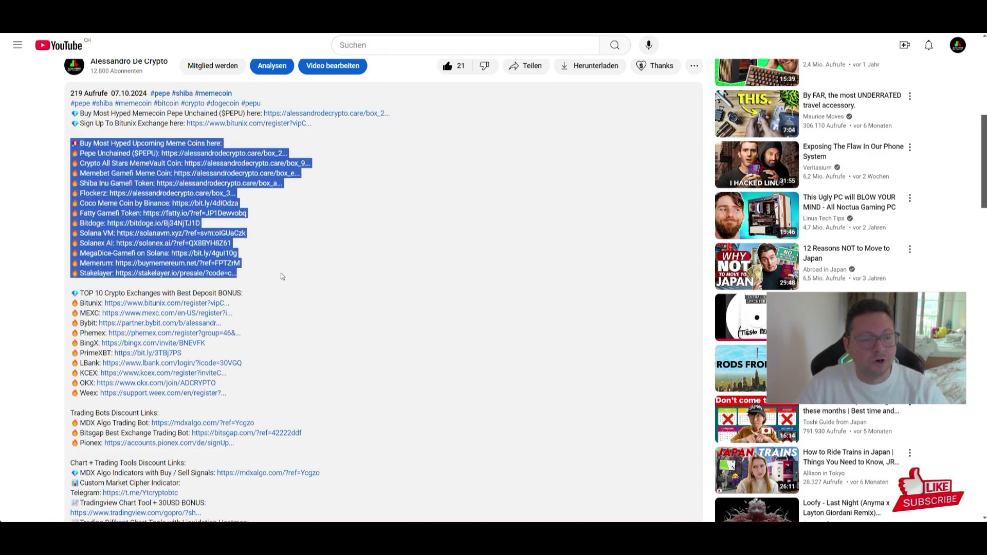
click(289, 260)
drag(72, 145, 192, 144)
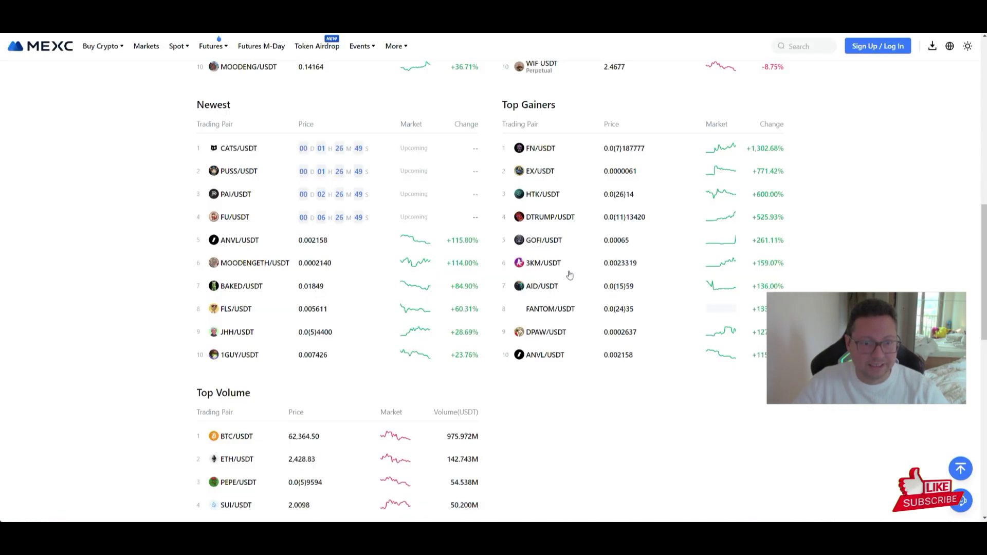
scroll(696, 206, down, 1)
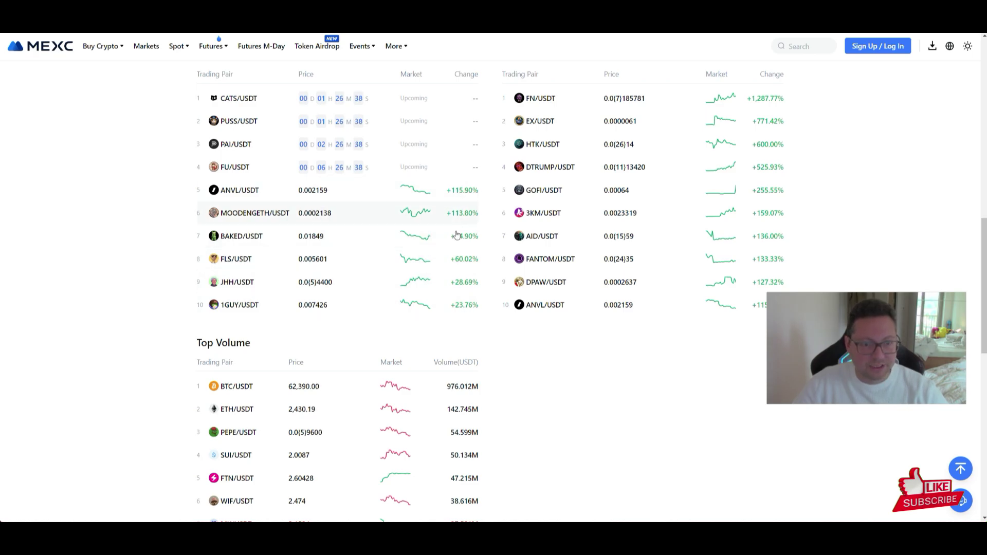
scroll(436, 261, up, 1)
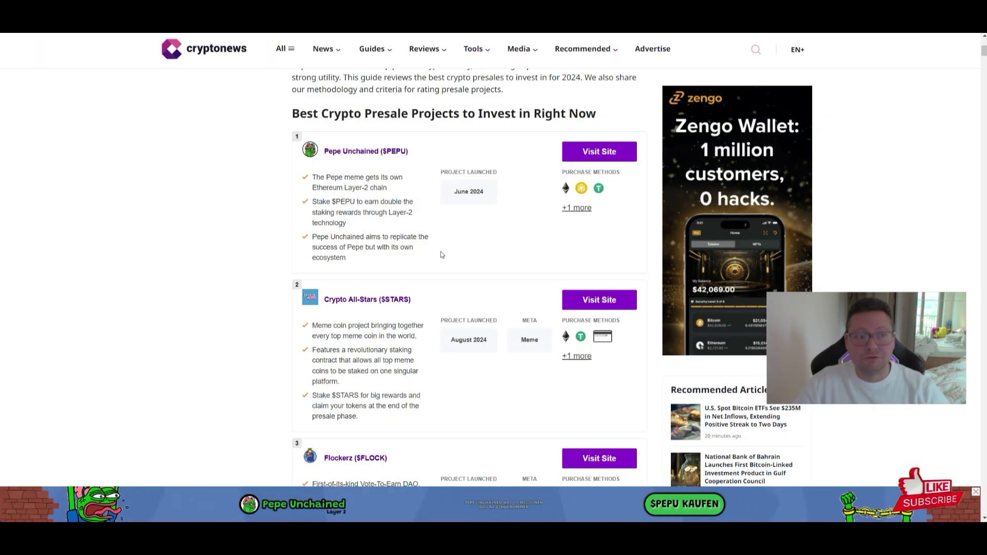
scroll(440, 252, up, 6)
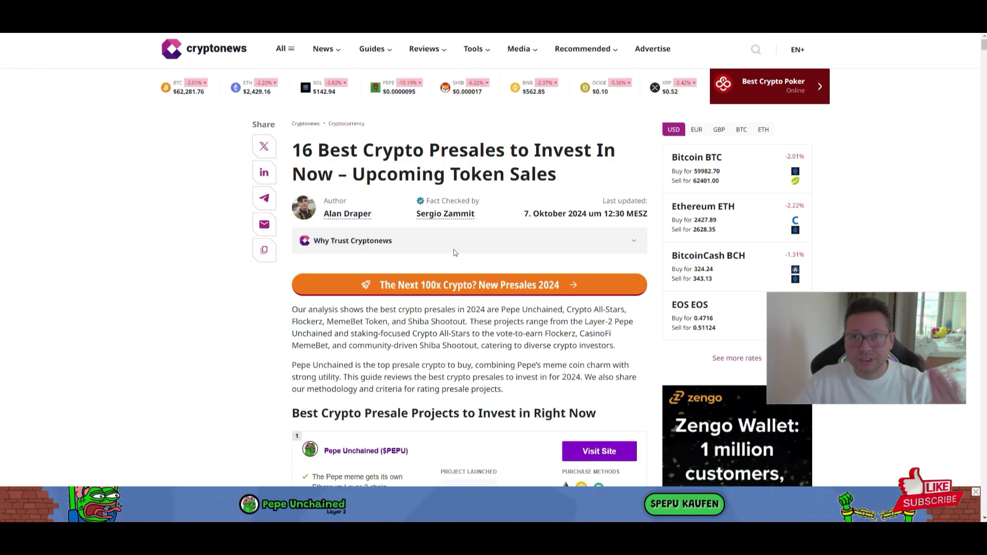
scroll(459, 250, down, 12)
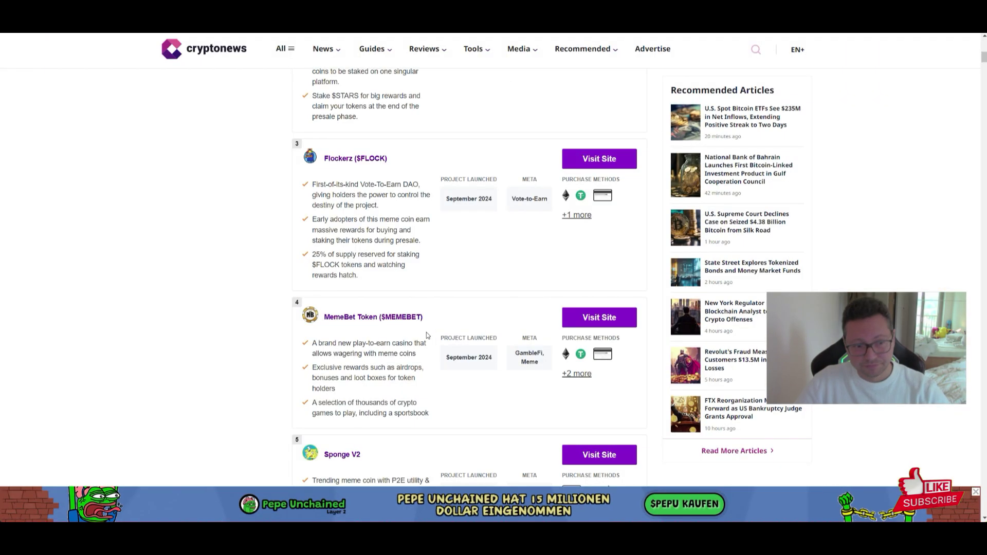
scroll(469, 293, down, 4)
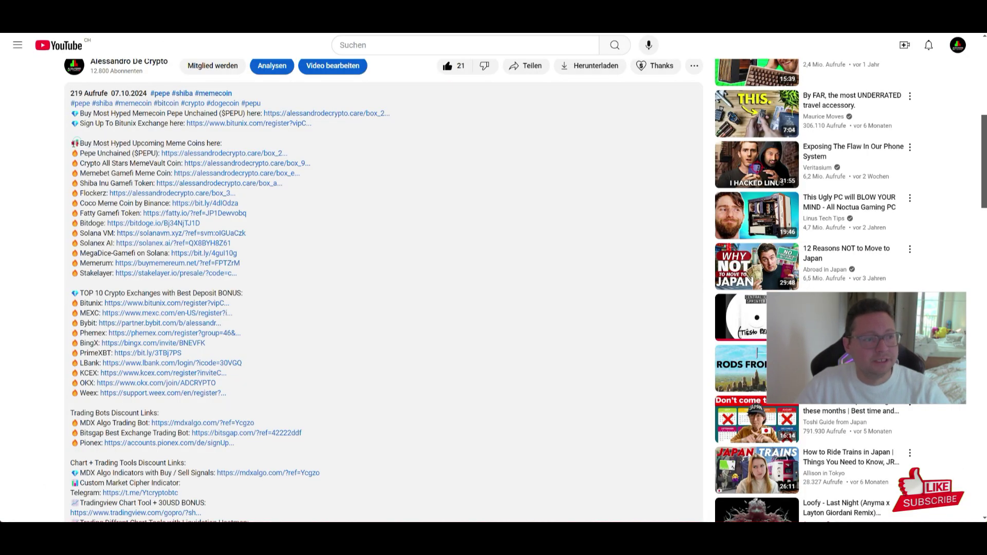
drag(72, 142, 297, 284)
click(336, 260)
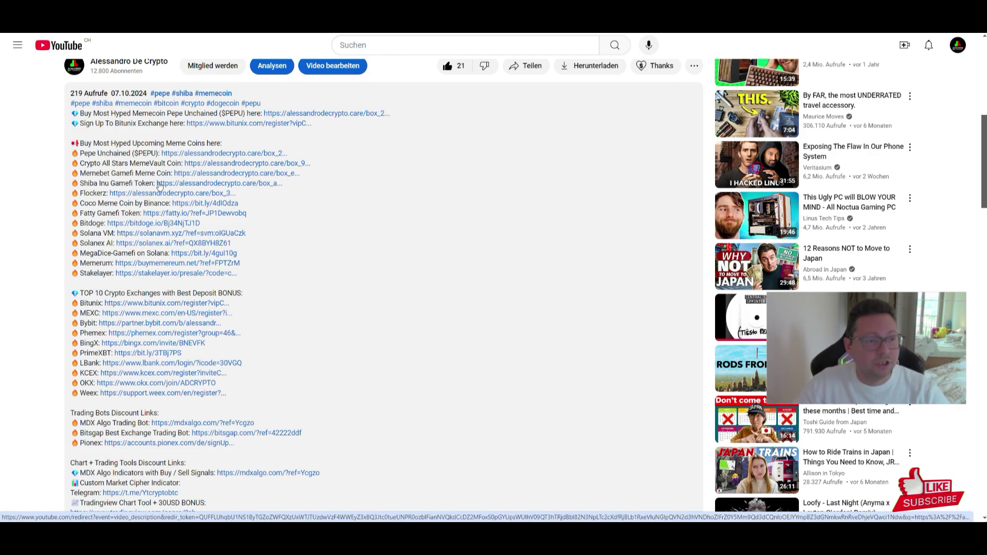
drag(72, 143, 286, 282)
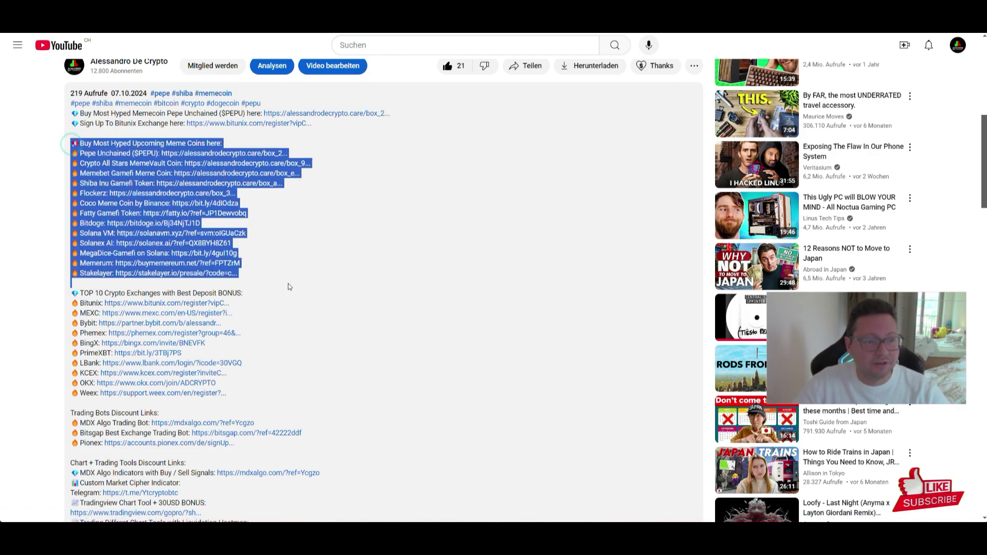
click(418, 298)
scroll(401, 303, down, 2)
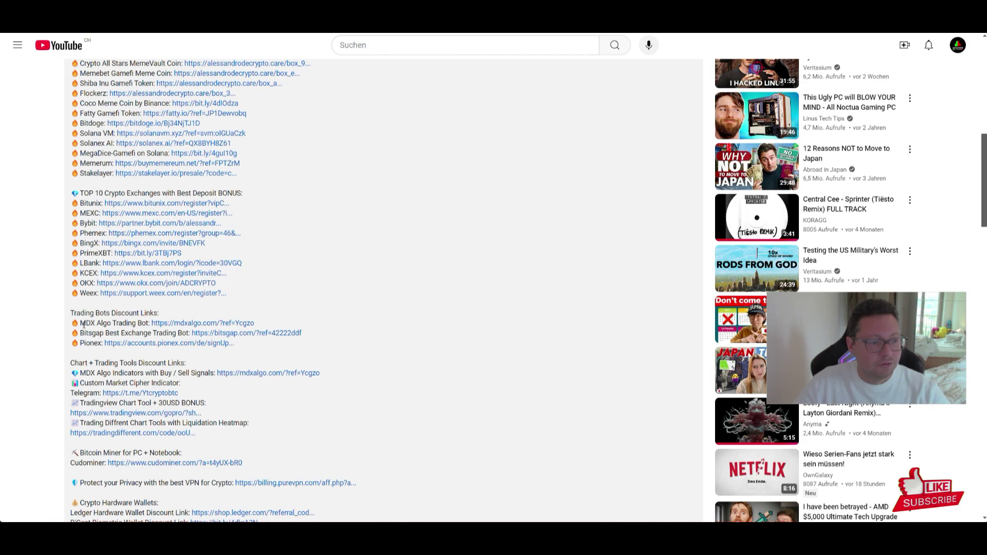
drag(129, 324, 285, 326)
click(350, 324)
drag(84, 313, 136, 363)
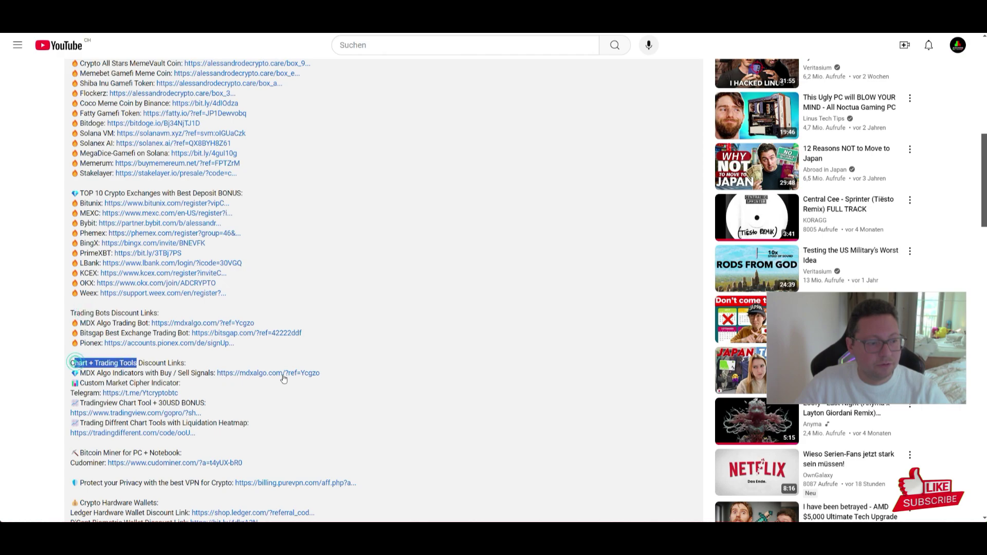
scroll(416, 396, up, 10)
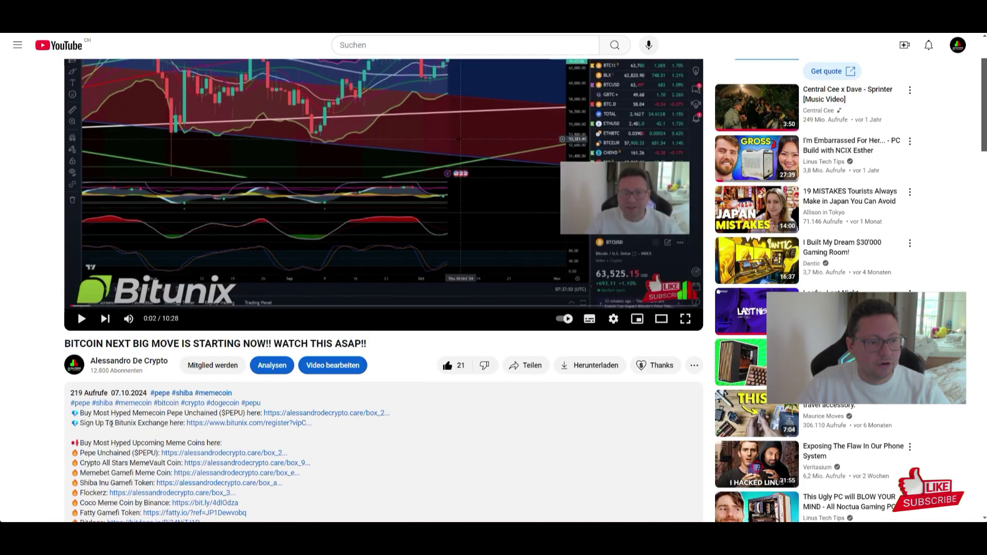